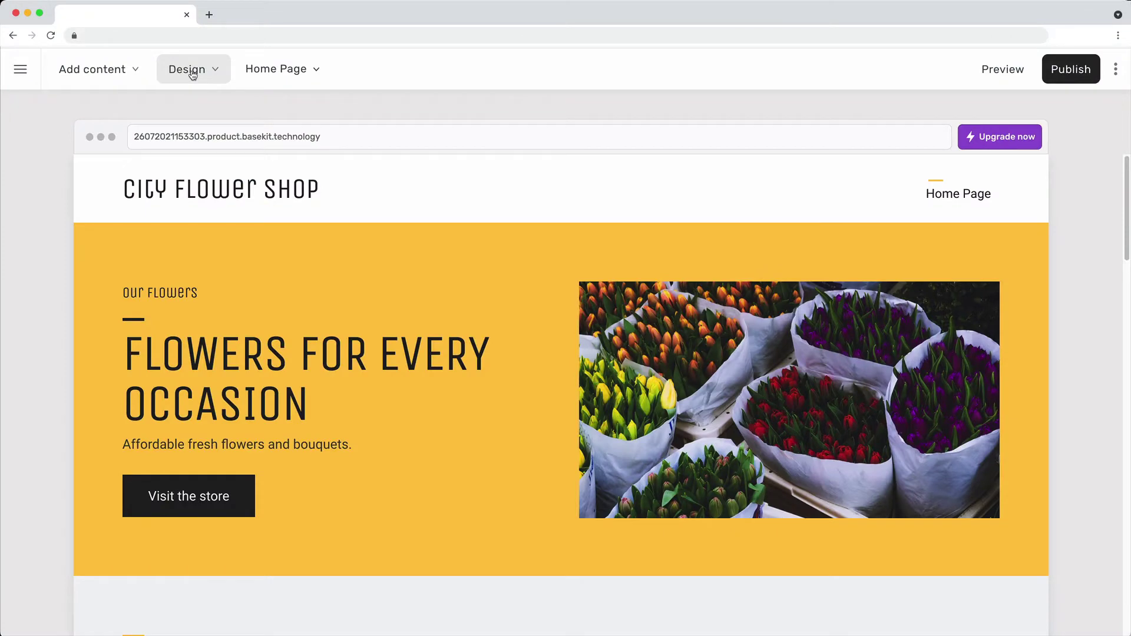
Change the site's style to the bright green design with light blue and navy, previewing several other designs along the way.
click(193, 74)
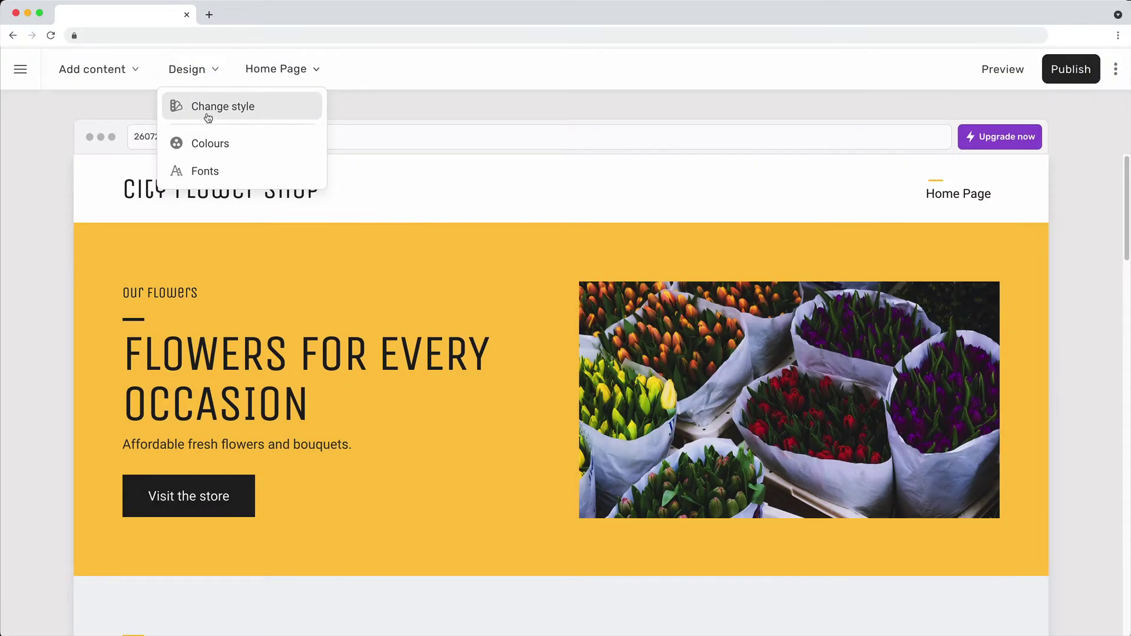
click(209, 120)
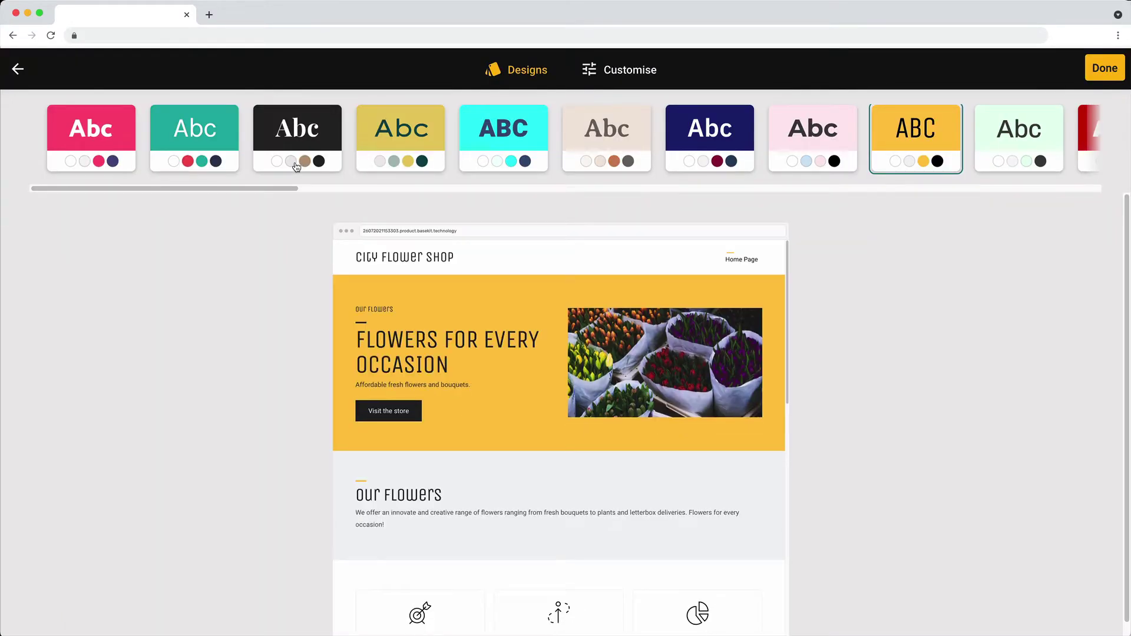
click(216, 146)
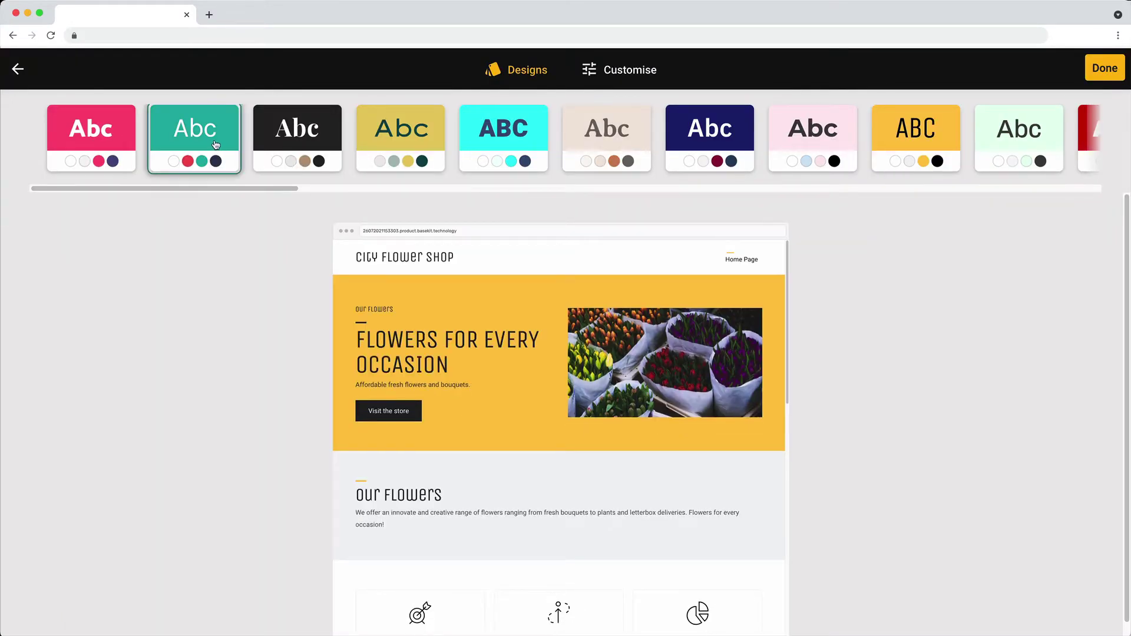
click(296, 134)
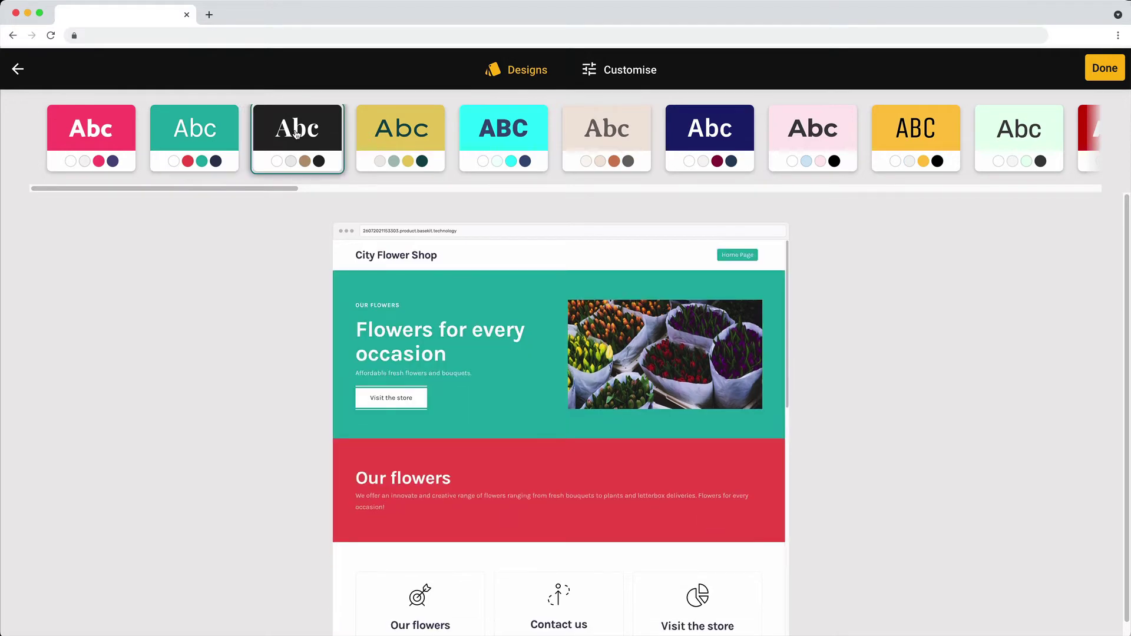
click(512, 134)
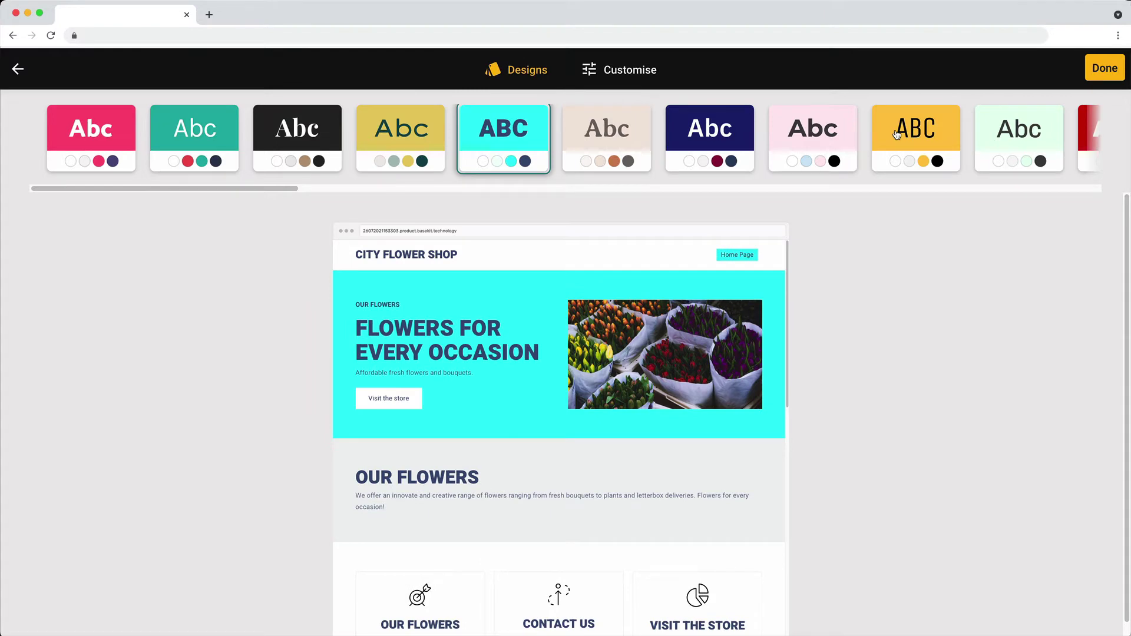
click(840, 135)
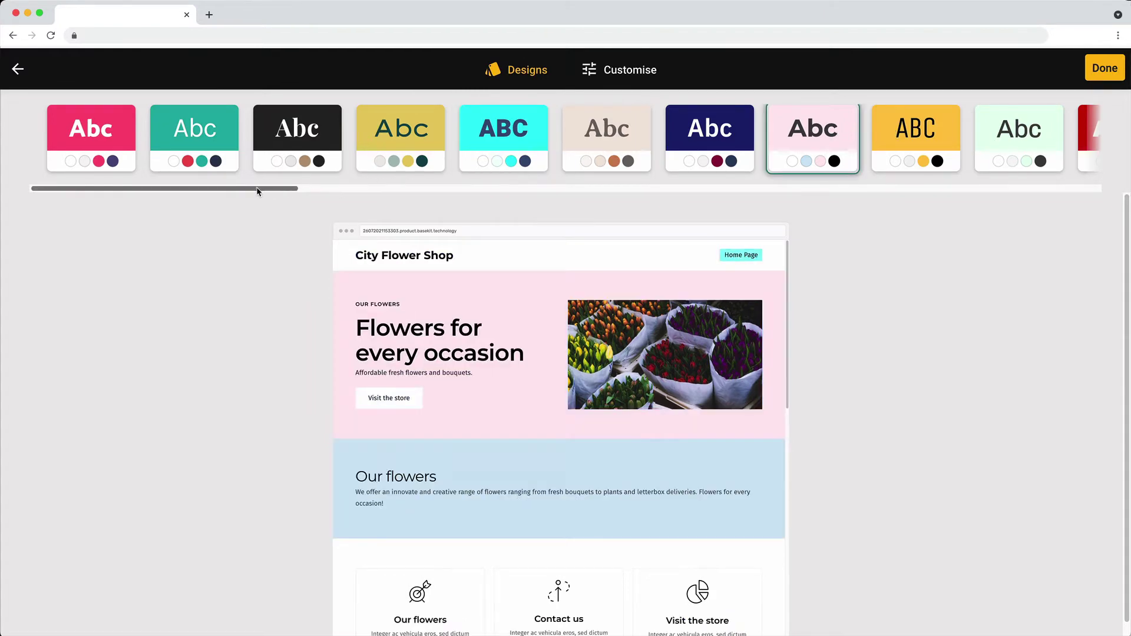
drag(257, 192, 595, 188)
click(901, 131)
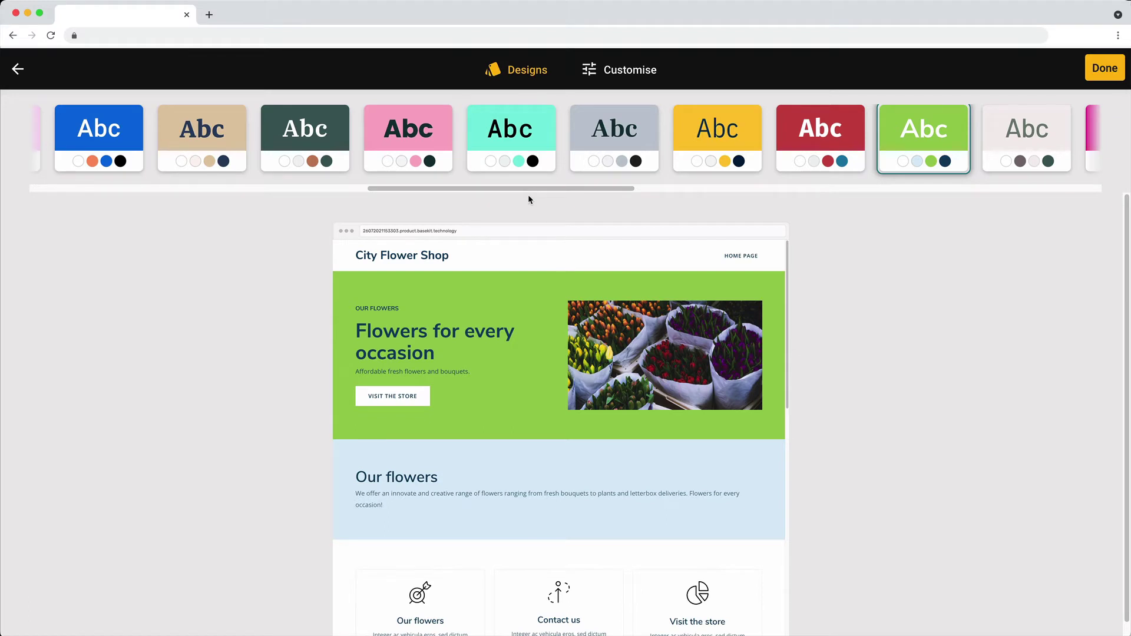
click(1099, 69)
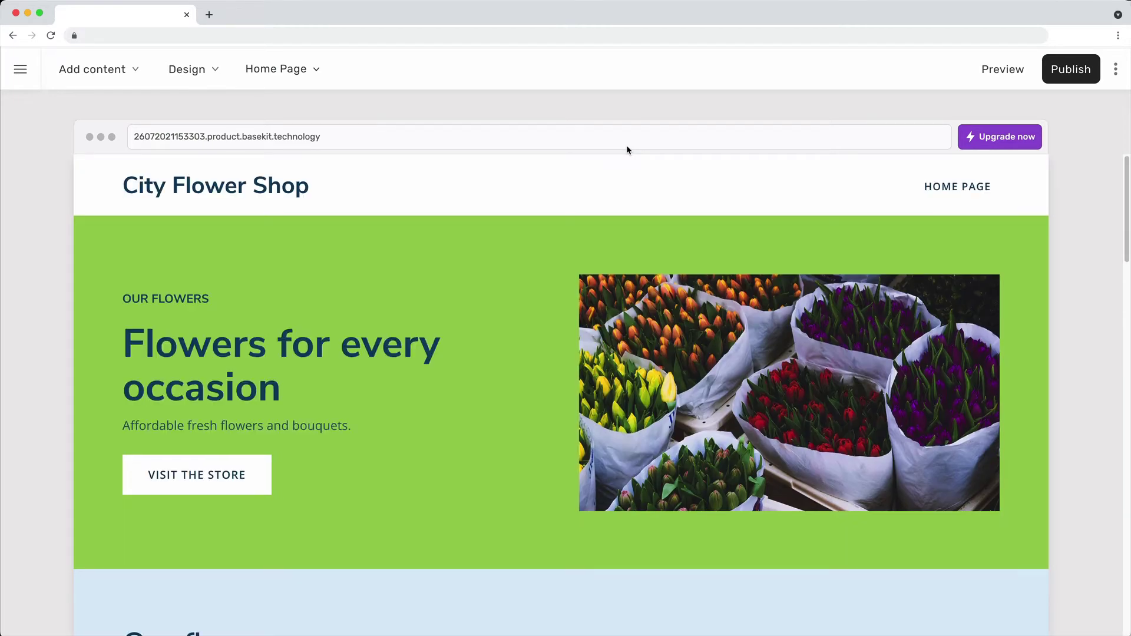
Try several preset colour palettes on the site and choose the one with black, white, yellow and pale grey.
click(182, 73)
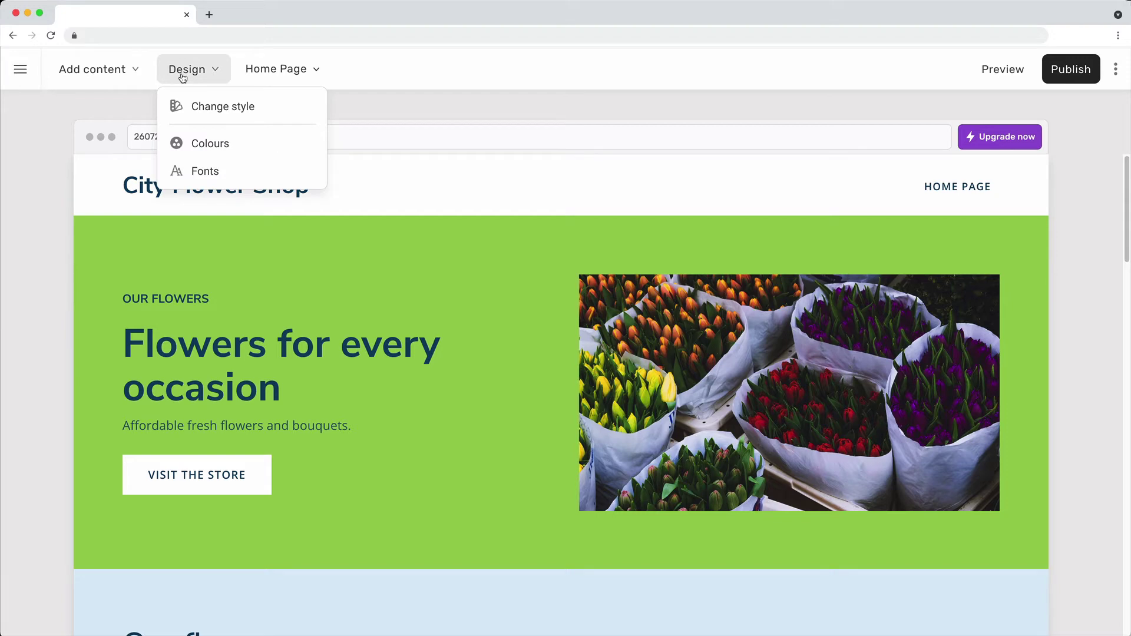
click(198, 144)
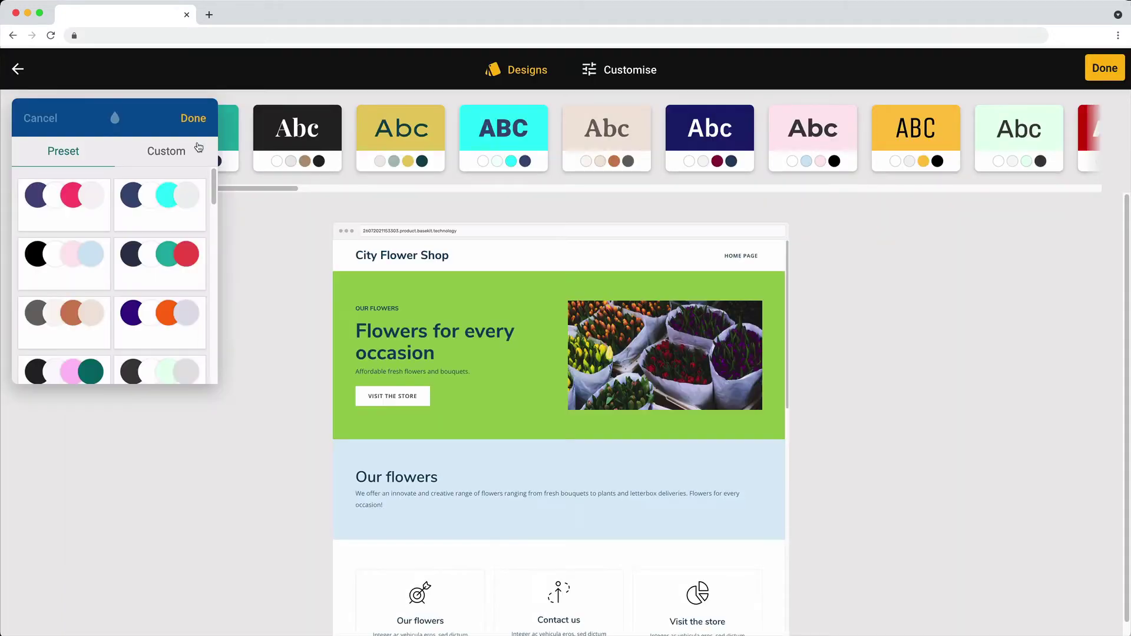
click(140, 261)
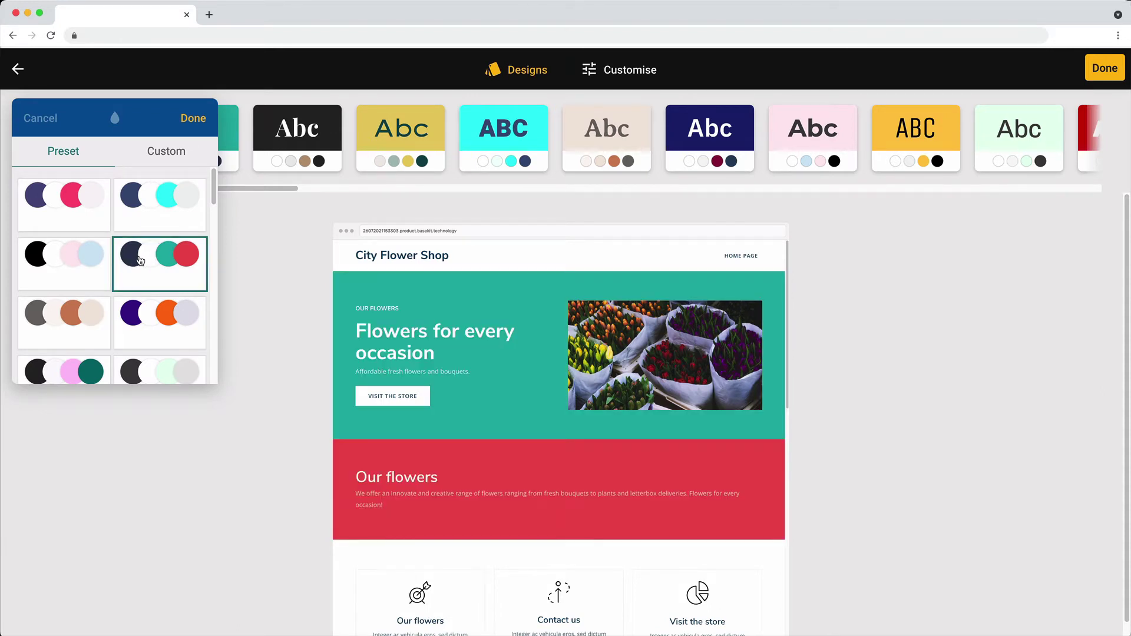
click(61, 307)
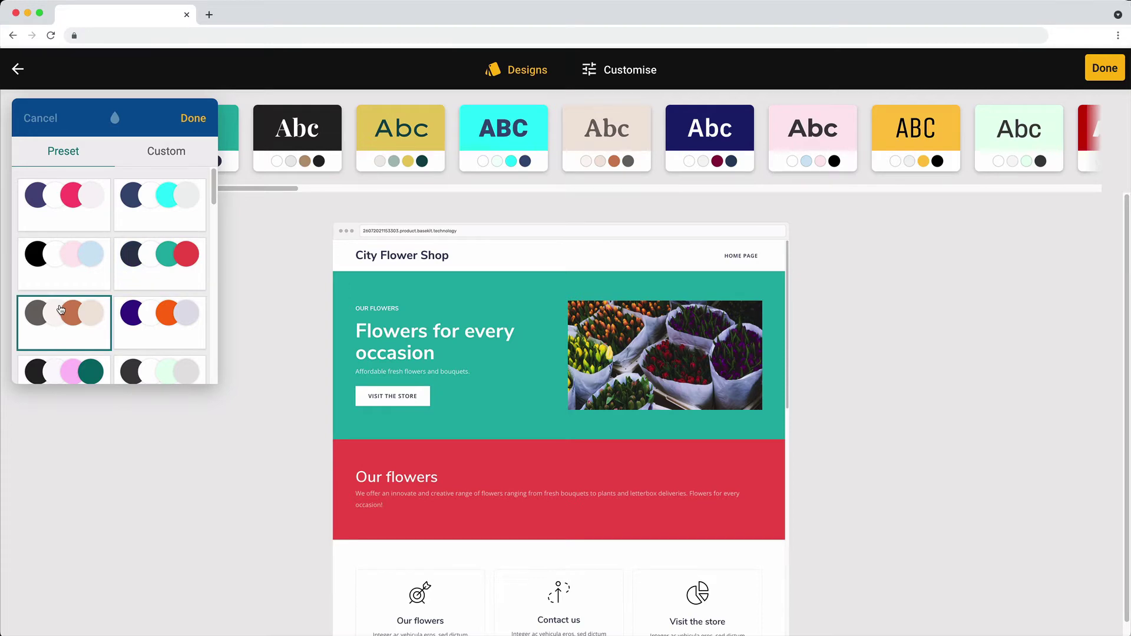
click(152, 316)
scroll(143, 315, down, 5)
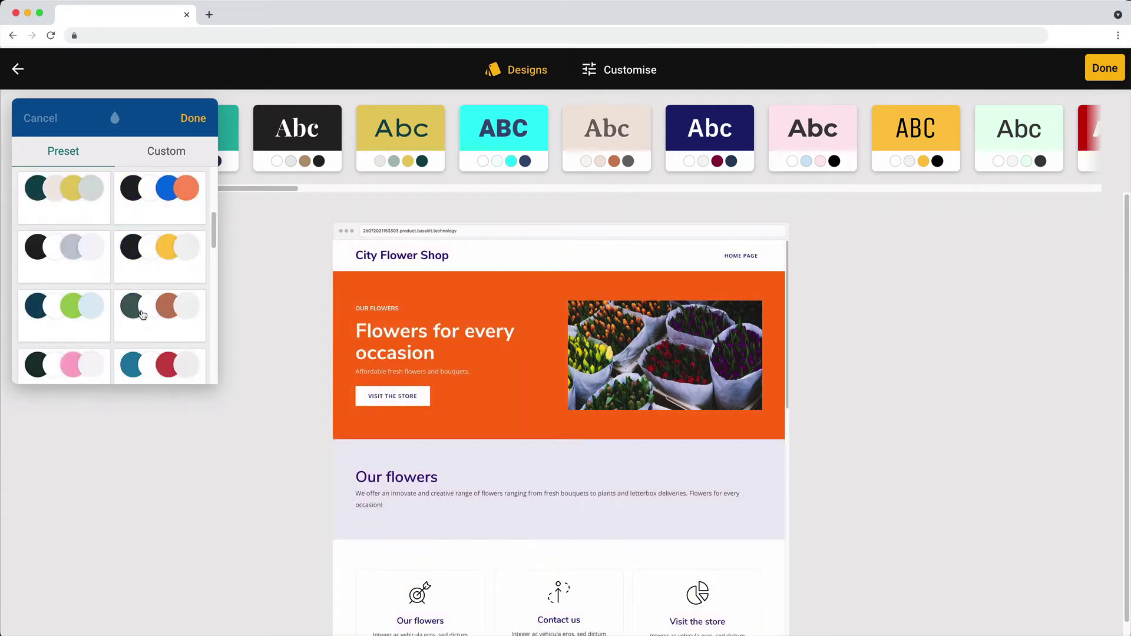
click(158, 266)
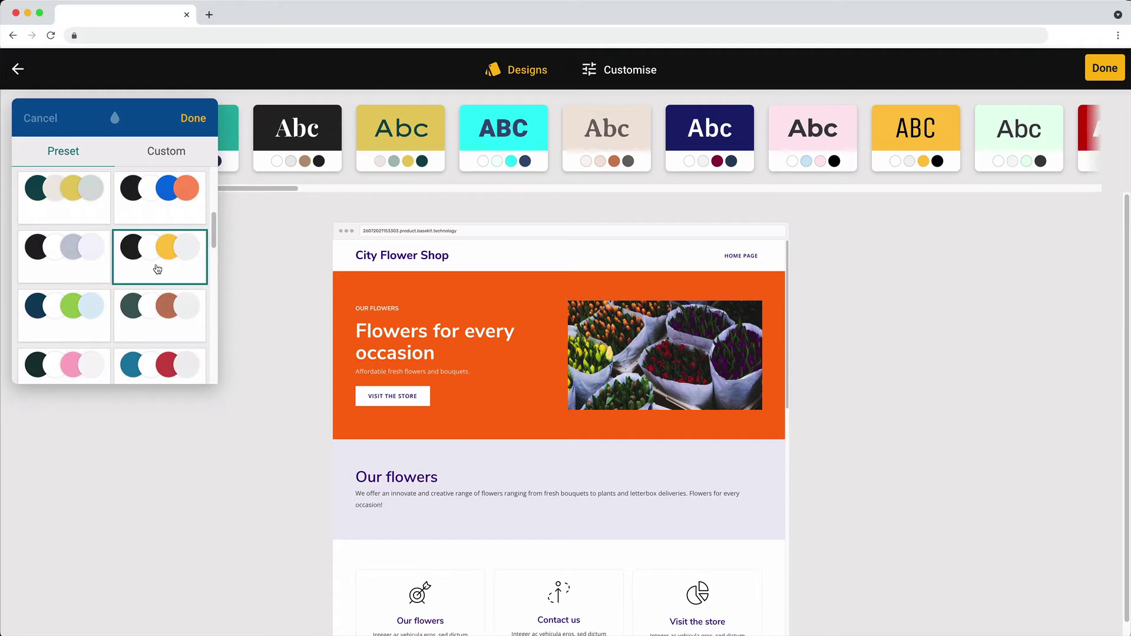
Customise the palette's Accent colour to #FFB71A and save the colour changes.
click(161, 158)
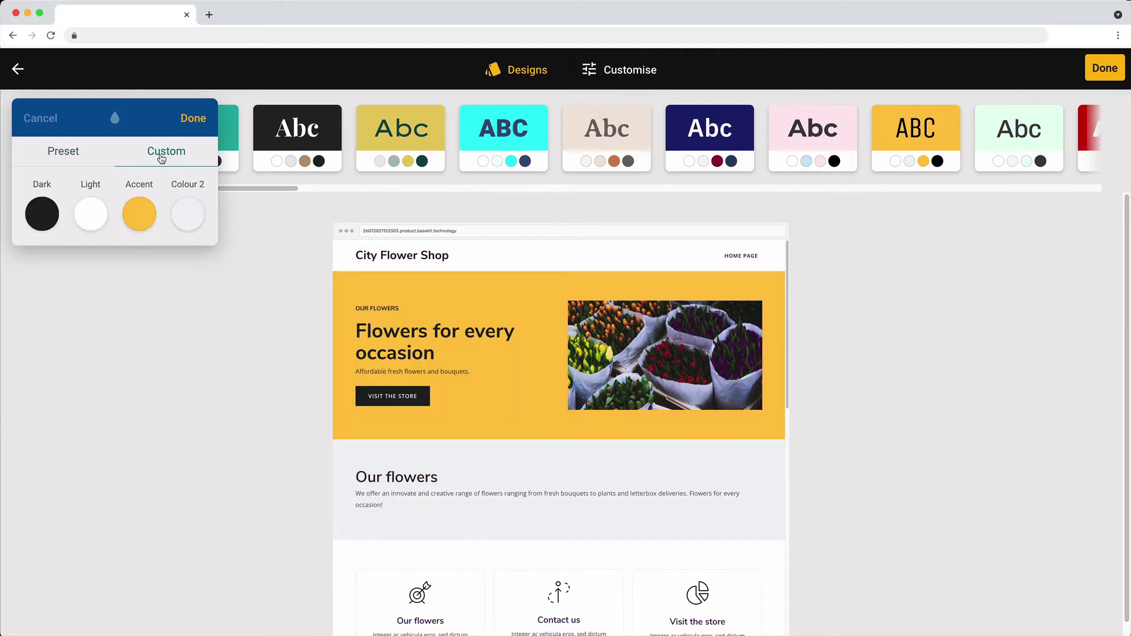
click(140, 214)
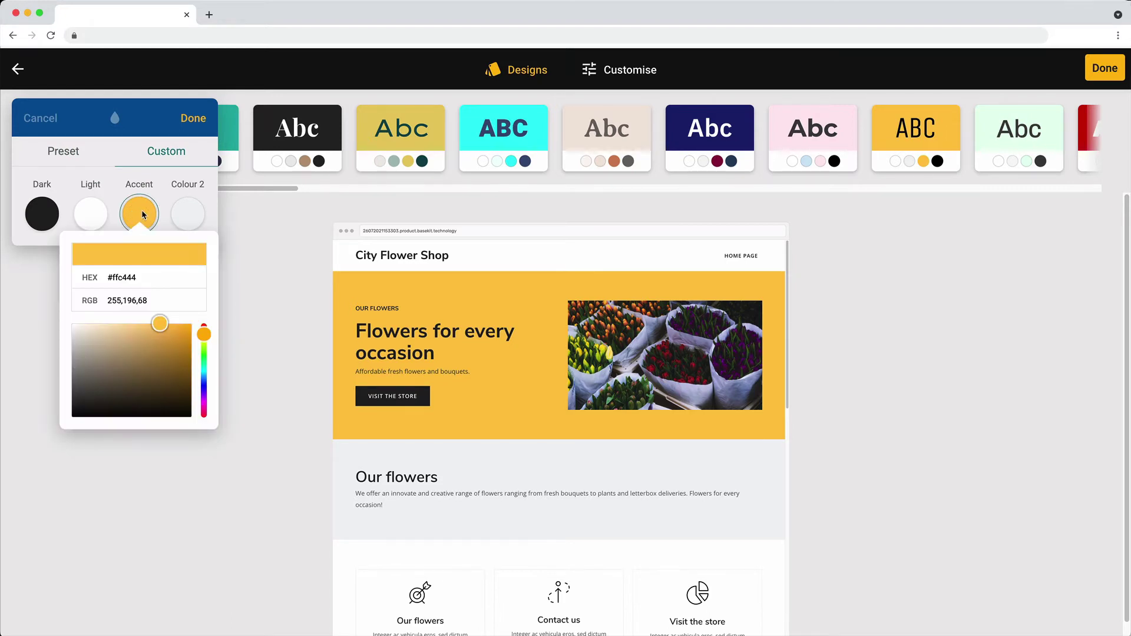
mouse_move(157, 320)
mouse_down()
mouse_move(166, 358)
mouse_move(179, 321)
mouse_up()
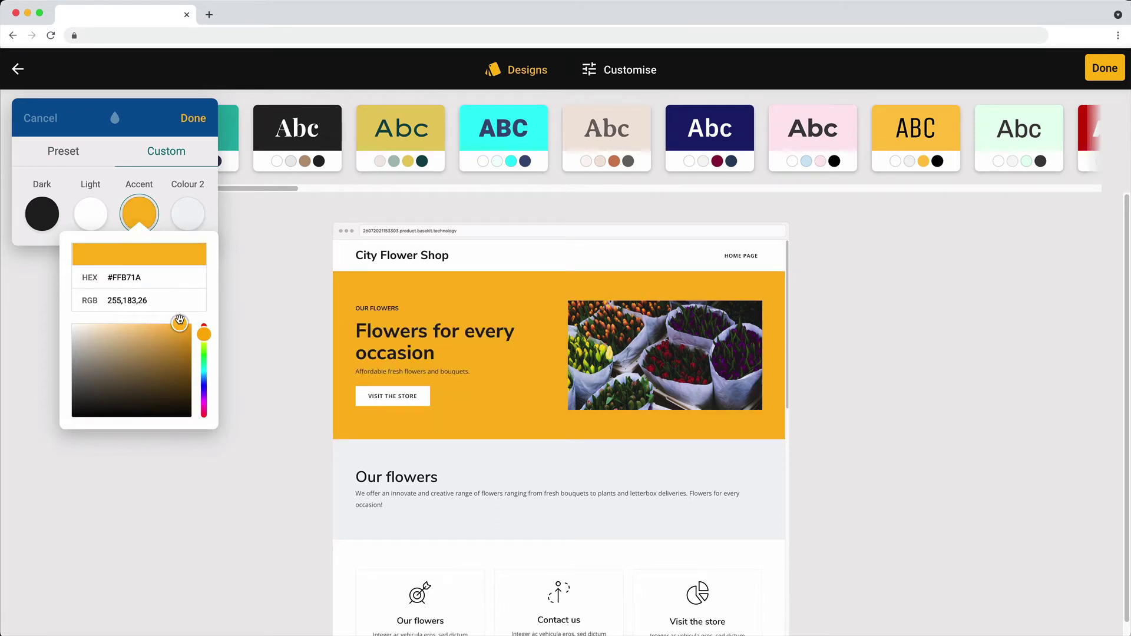
click(190, 120)
click(190, 121)
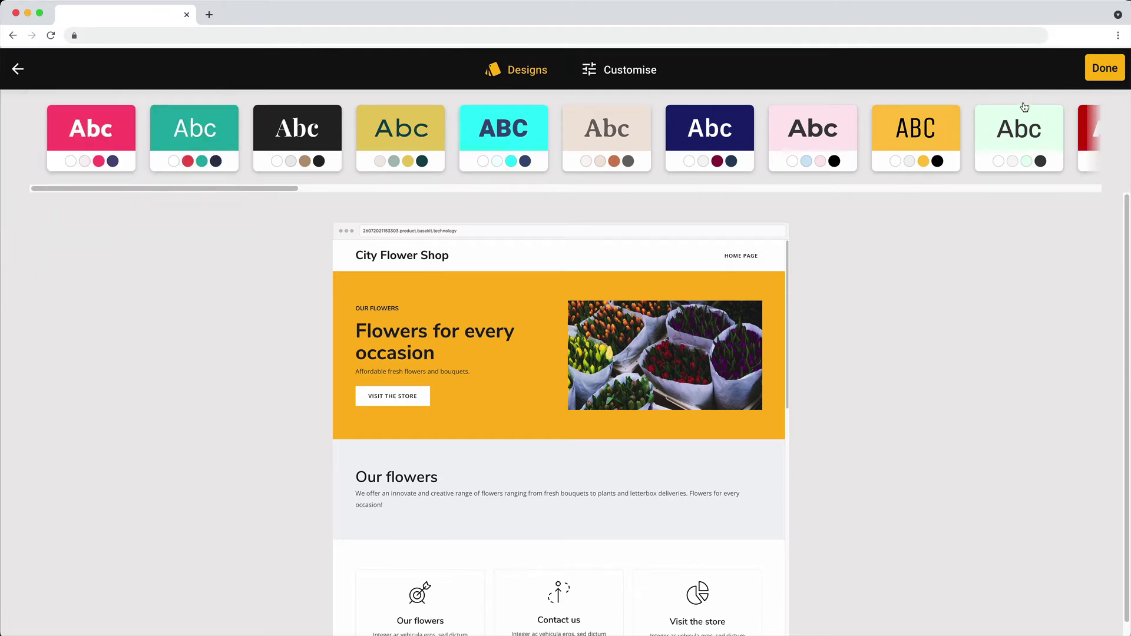
click(1104, 70)
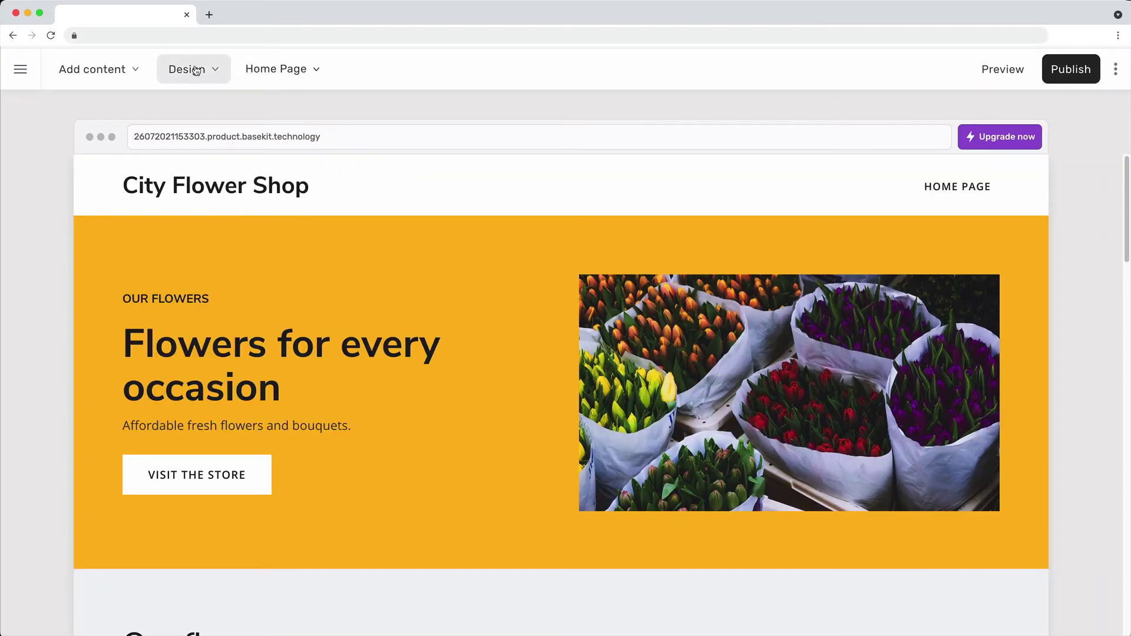
Preview the Historic and Stylised font presets, choose the Unique preset for the site and save it.
click(195, 70)
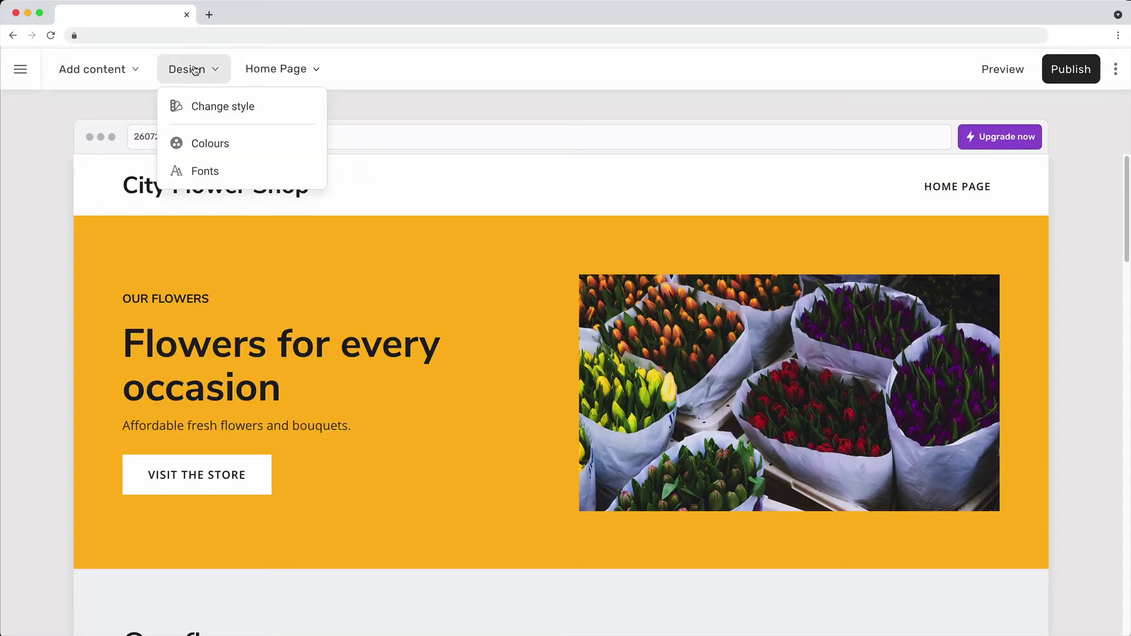
click(206, 171)
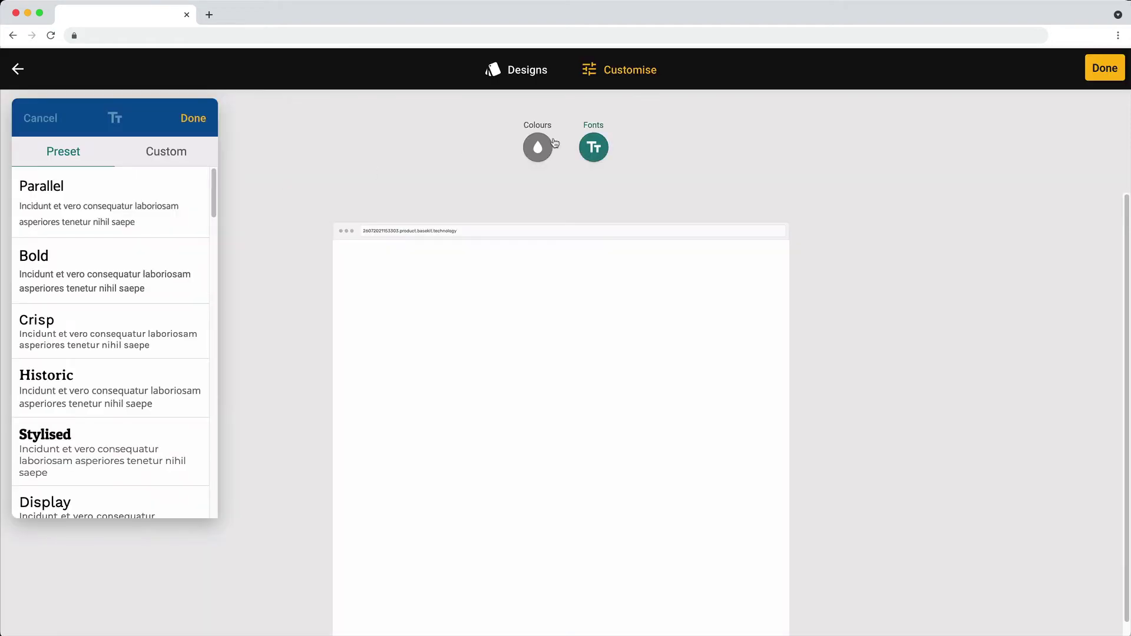
click(60, 395)
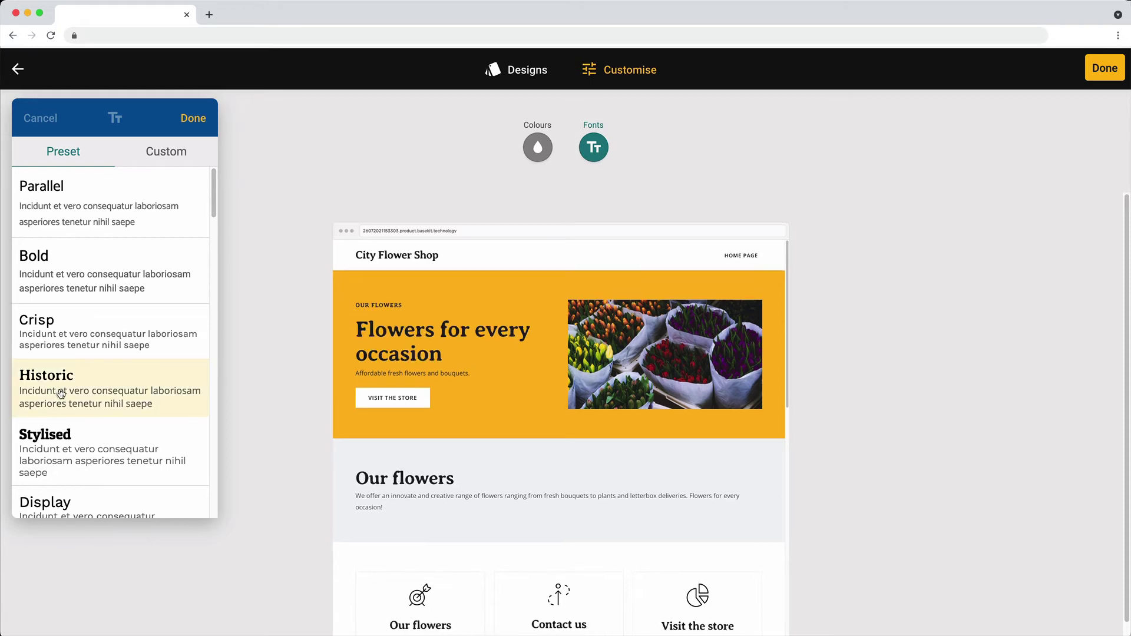
click(59, 443)
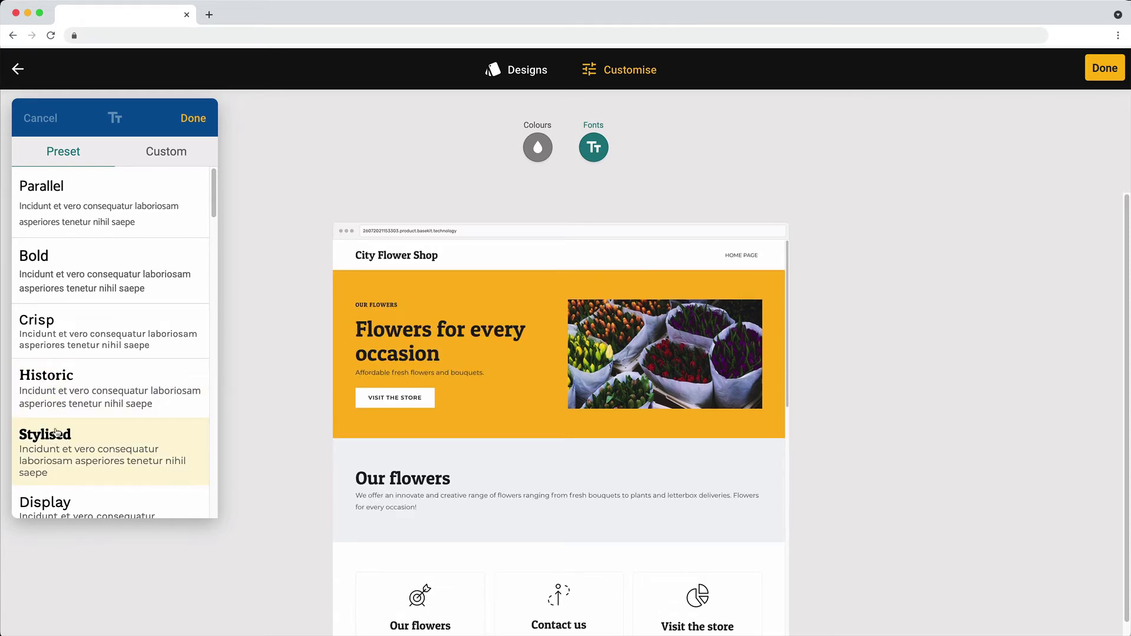
scroll(57, 433, down, 10)
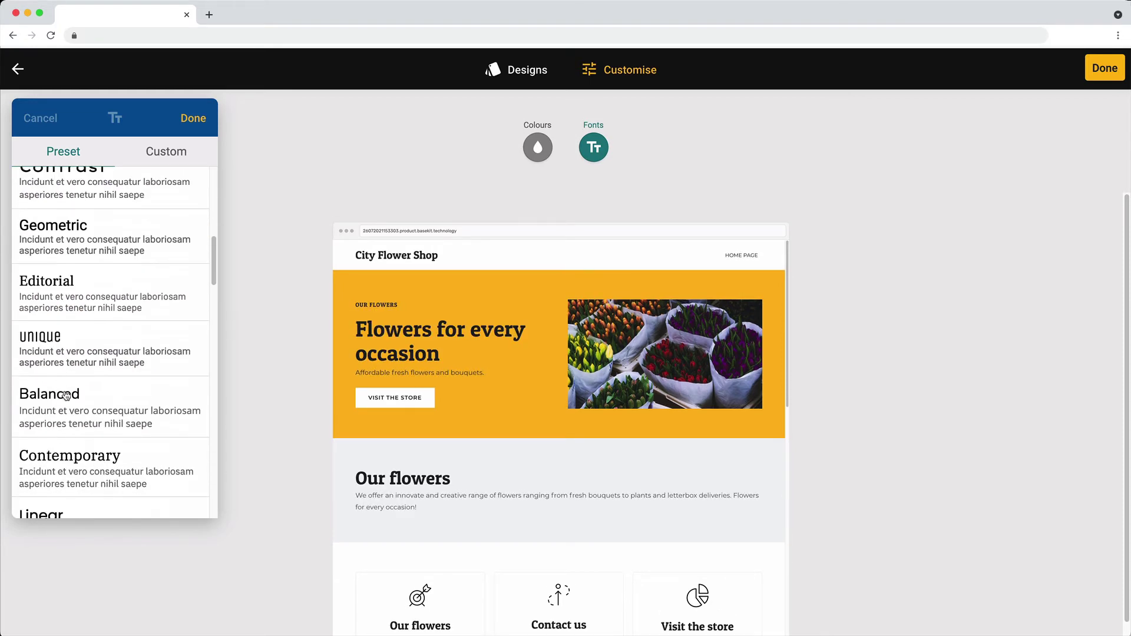
click(76, 357)
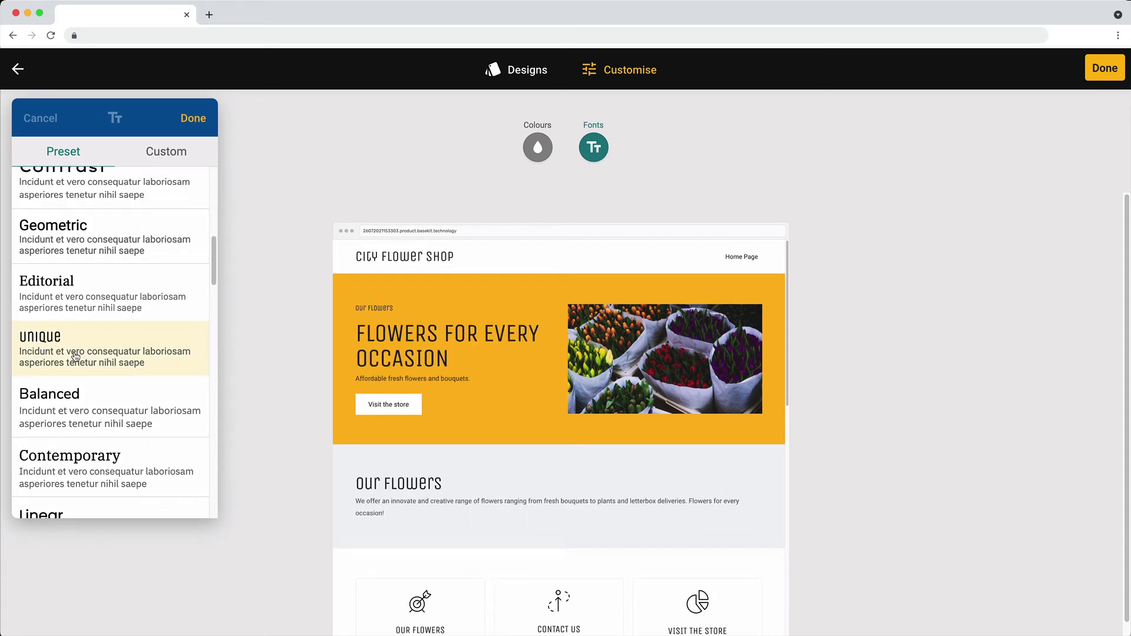
click(1117, 70)
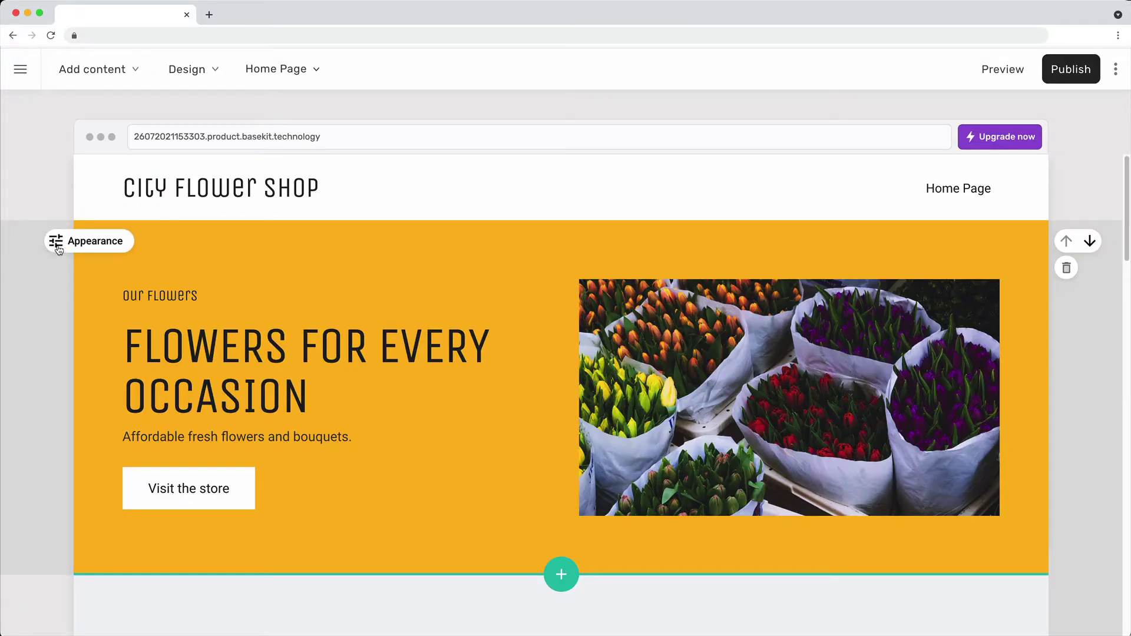
Try the Dark, Light and Colour 2 backgrounds on the "Flowers for every occasion" section and return it to Colour 1.
click(59, 248)
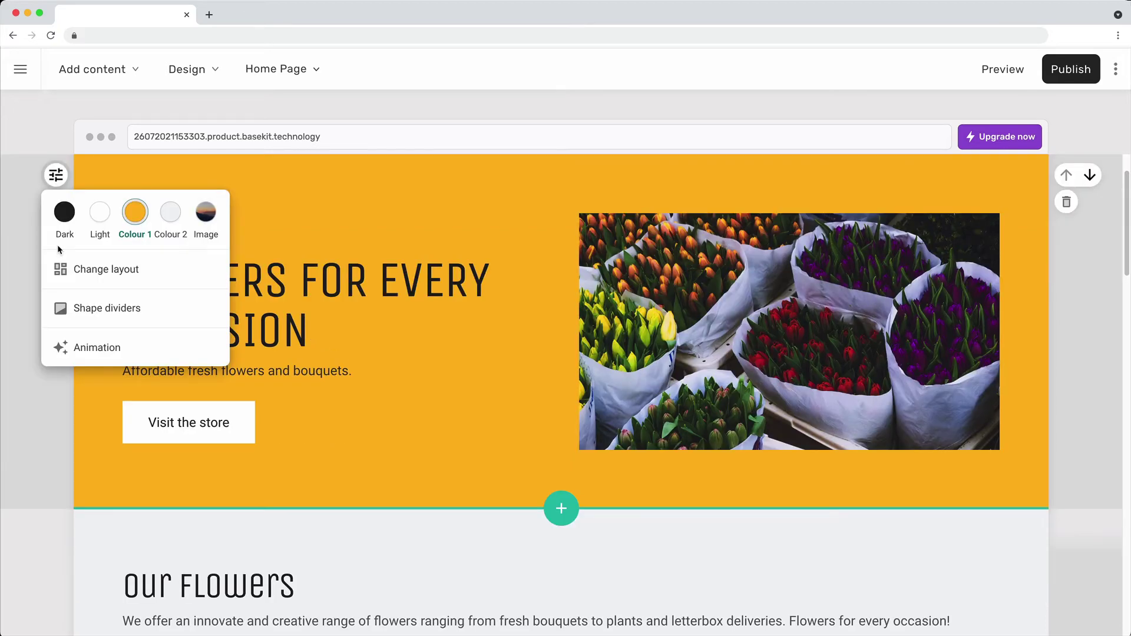
click(65, 213)
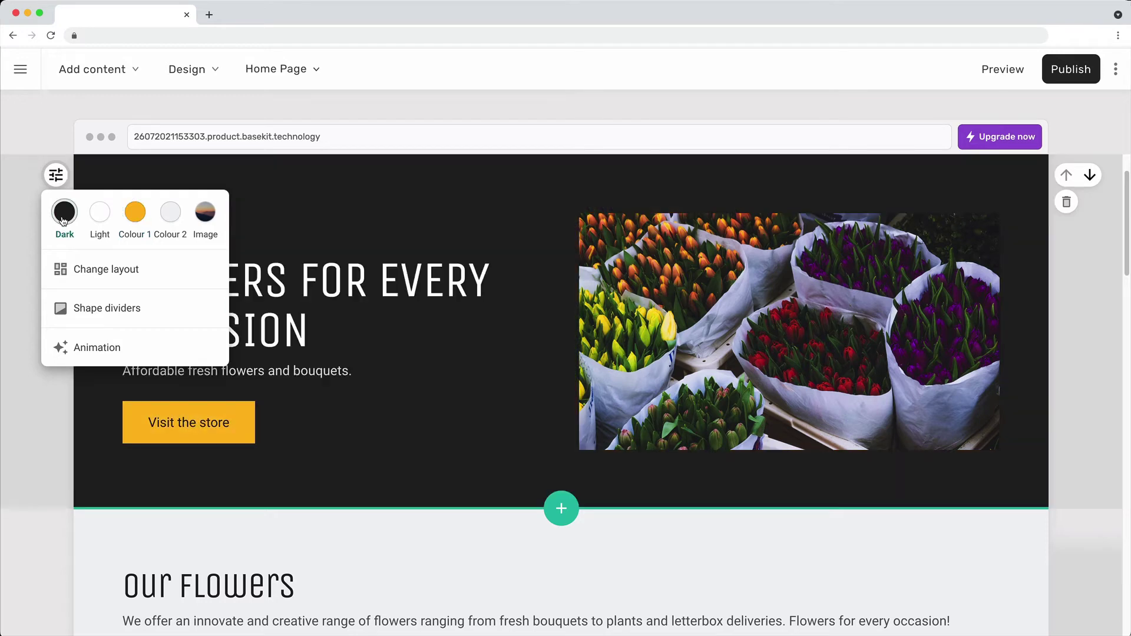
click(100, 224)
click(169, 216)
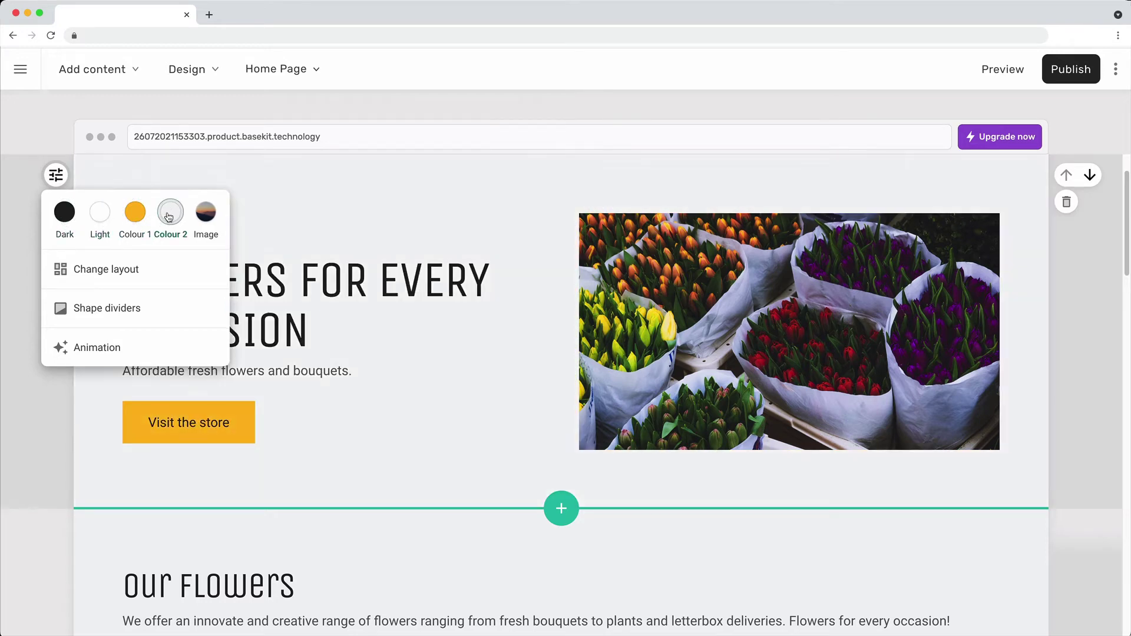
click(137, 215)
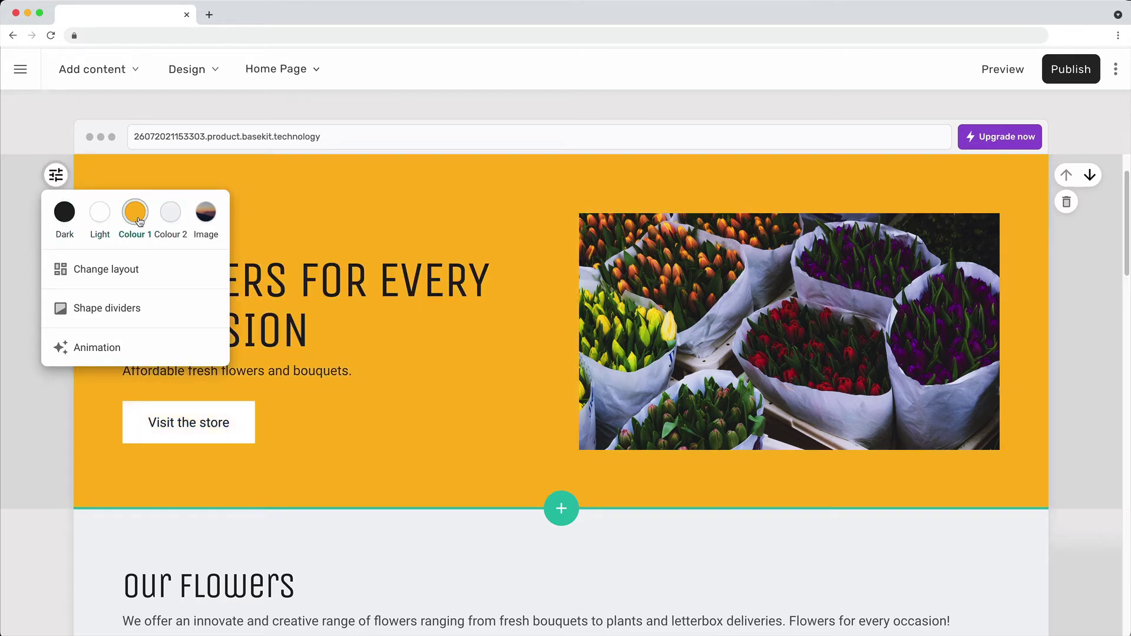
Preview the alternative layout of the "Flowers for every occasion" section and switch back to the original layout.
click(128, 268)
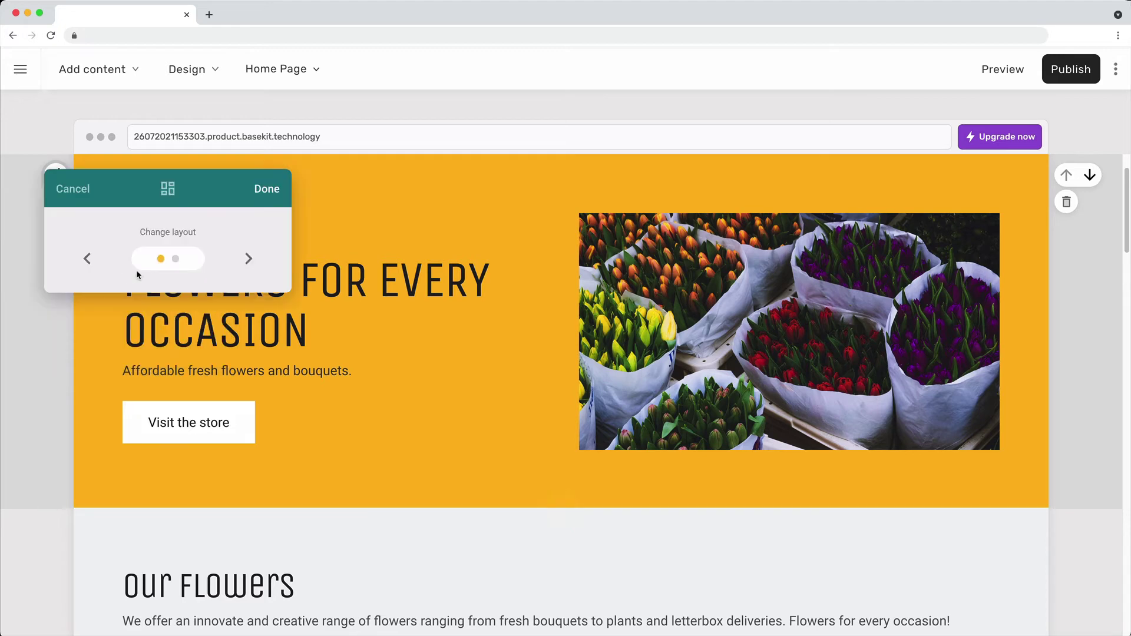
click(248, 260)
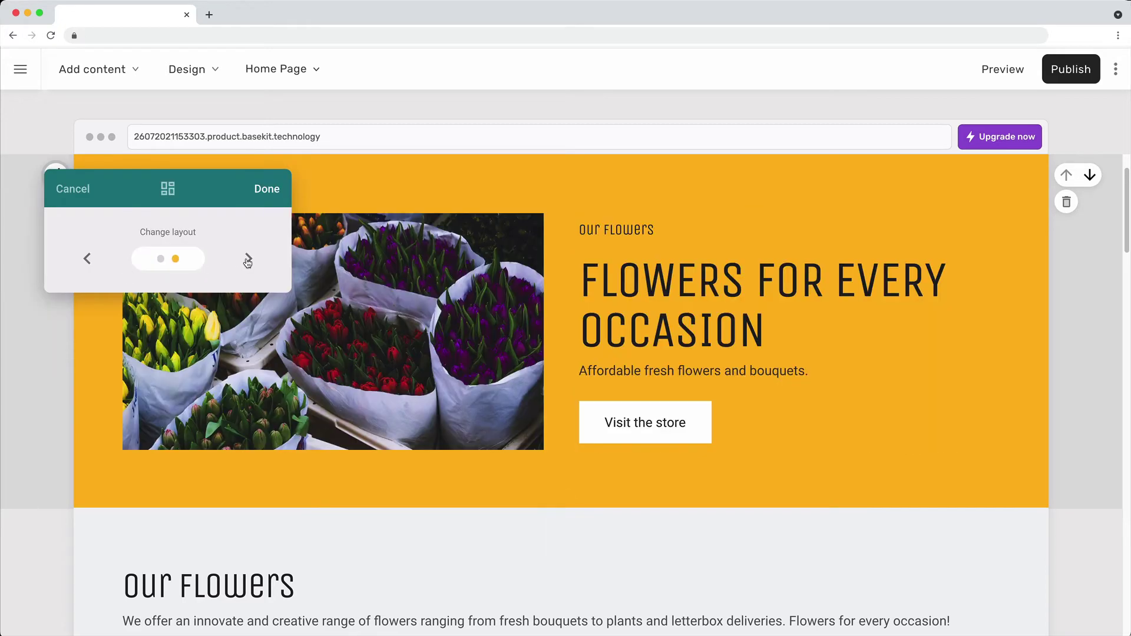
click(248, 261)
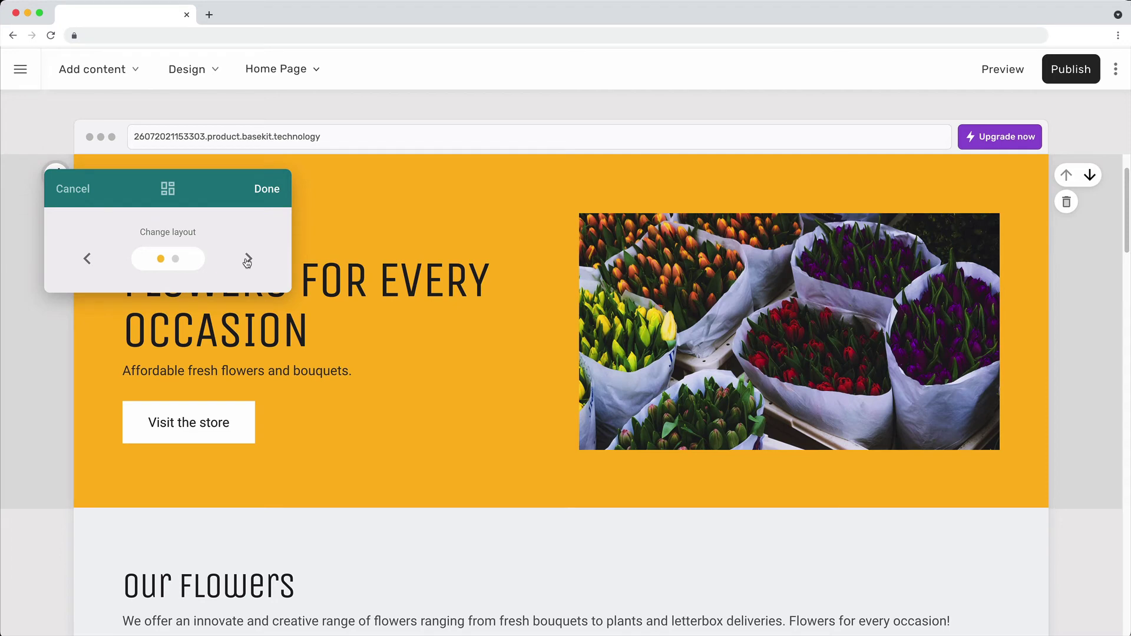
click(317, 355)
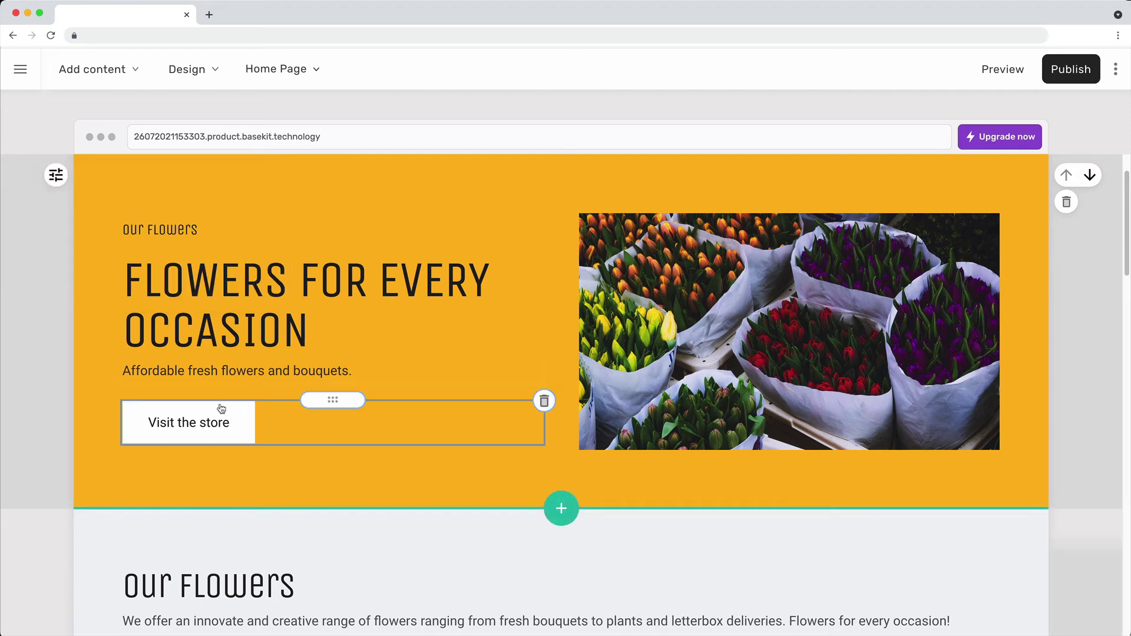
Move the "Visit the store" button above the "Flowers for every occasion" heading.
drag(333, 400, 322, 262)
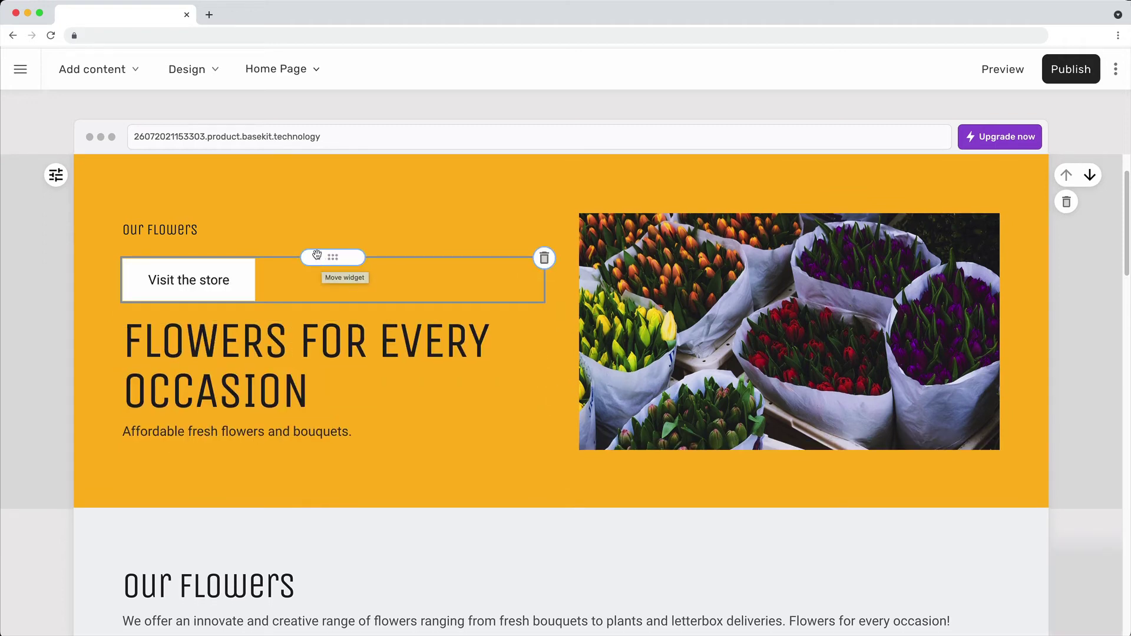
Move the "Visit the store" button back below the "Affordable fresh flowers and bouquets." text.
drag(322, 260, 305, 439)
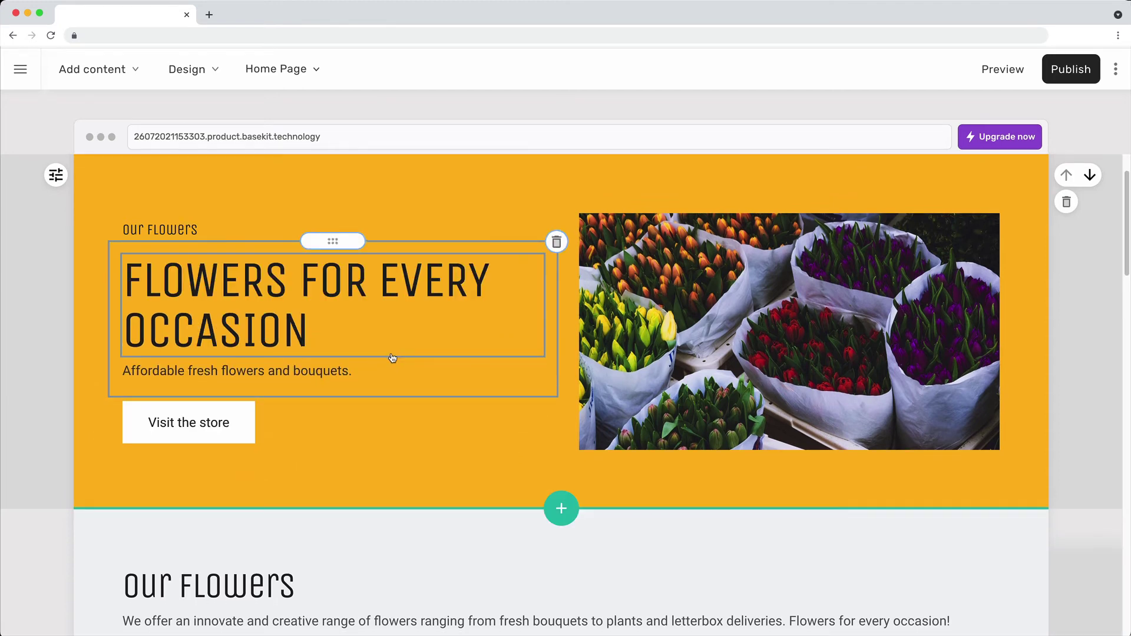
Add the layered, semi-transparent peak shape divider to the "Flowers for every occasion" section, try it in white and save it in light grey.
click(59, 178)
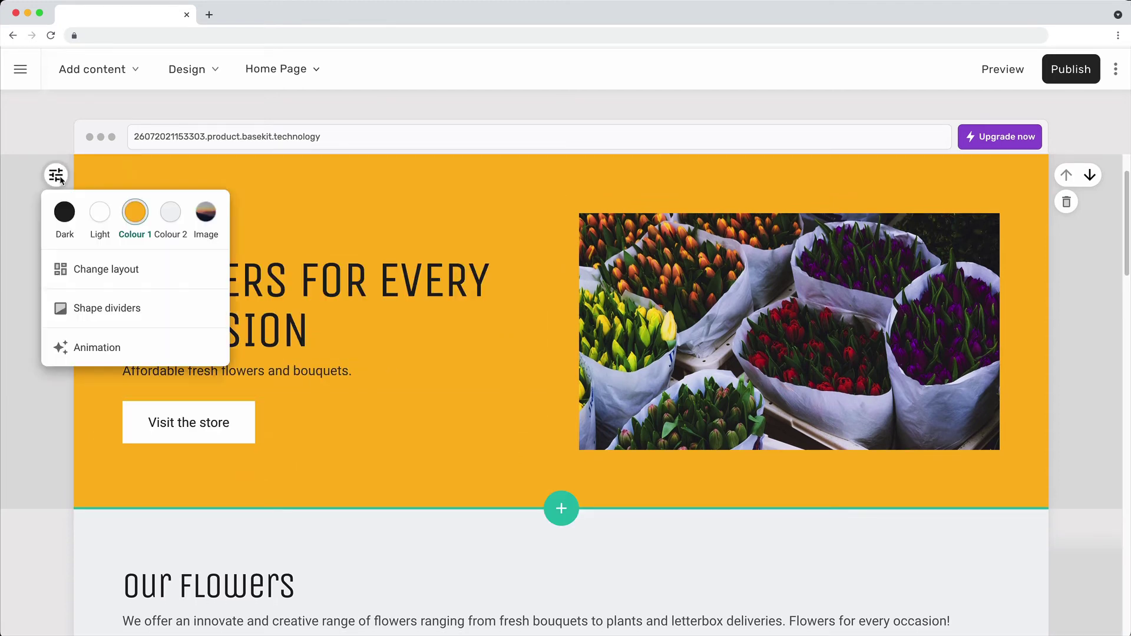
click(87, 310)
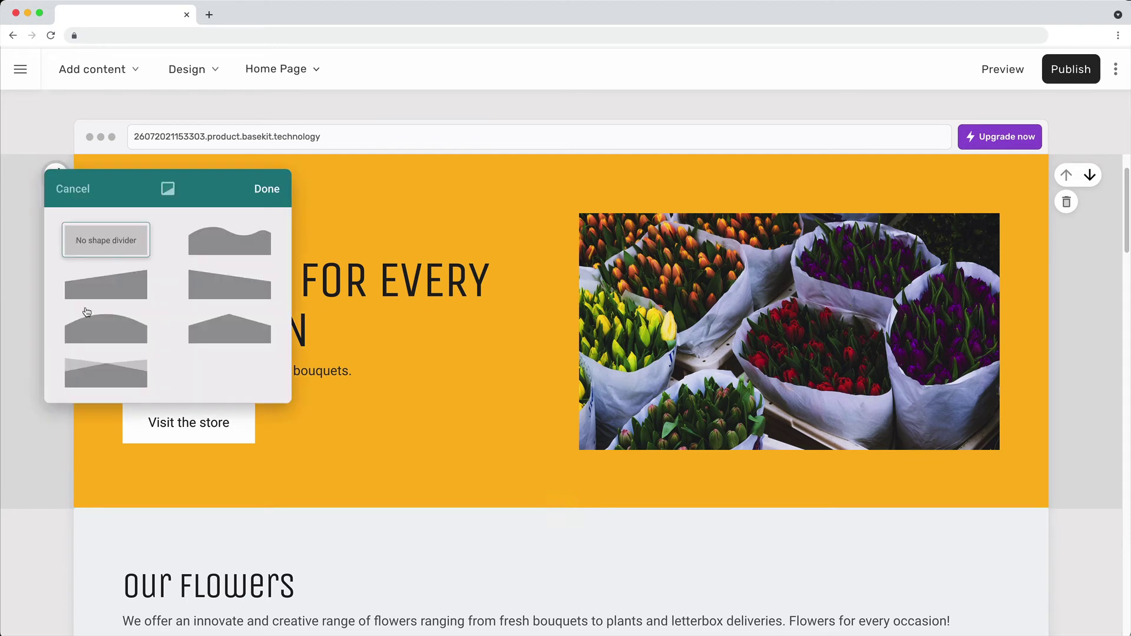
click(109, 381)
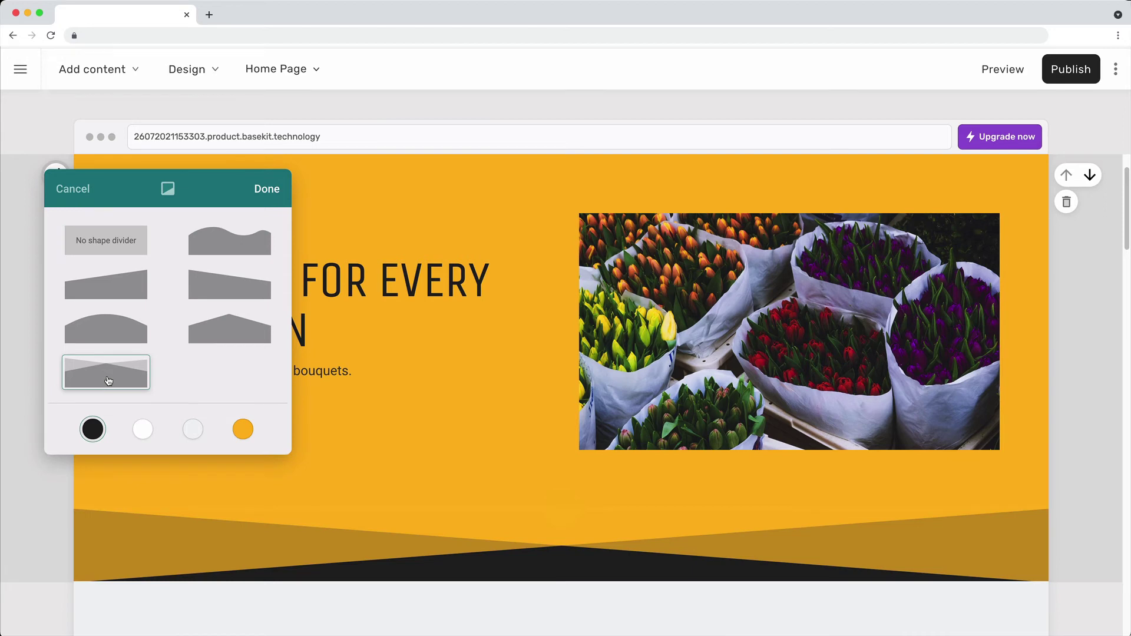
click(142, 431)
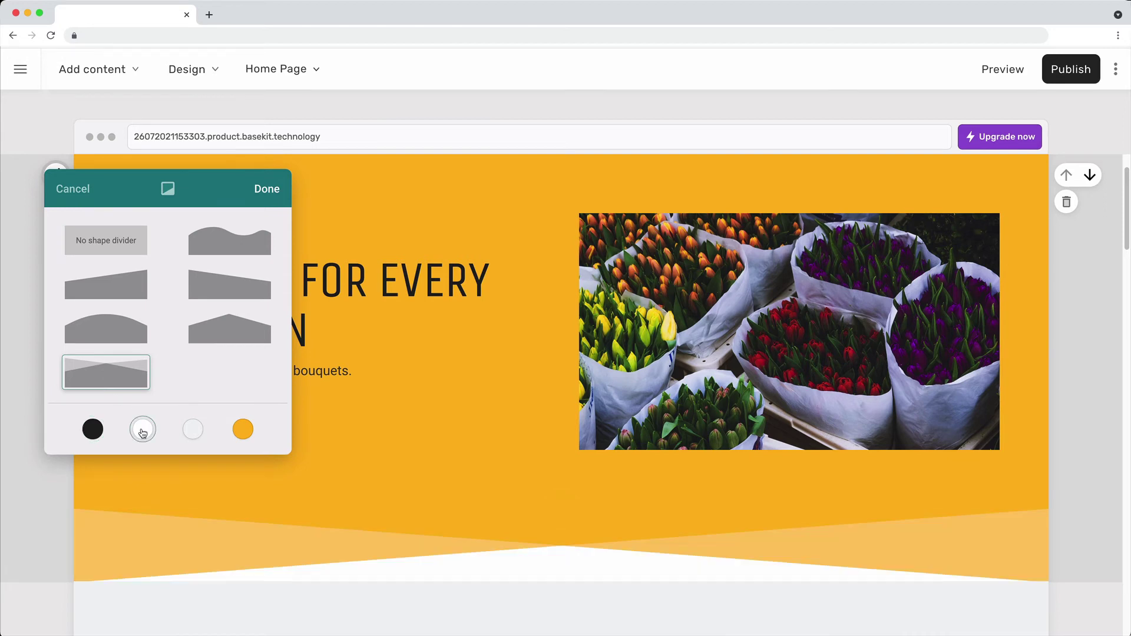
click(193, 430)
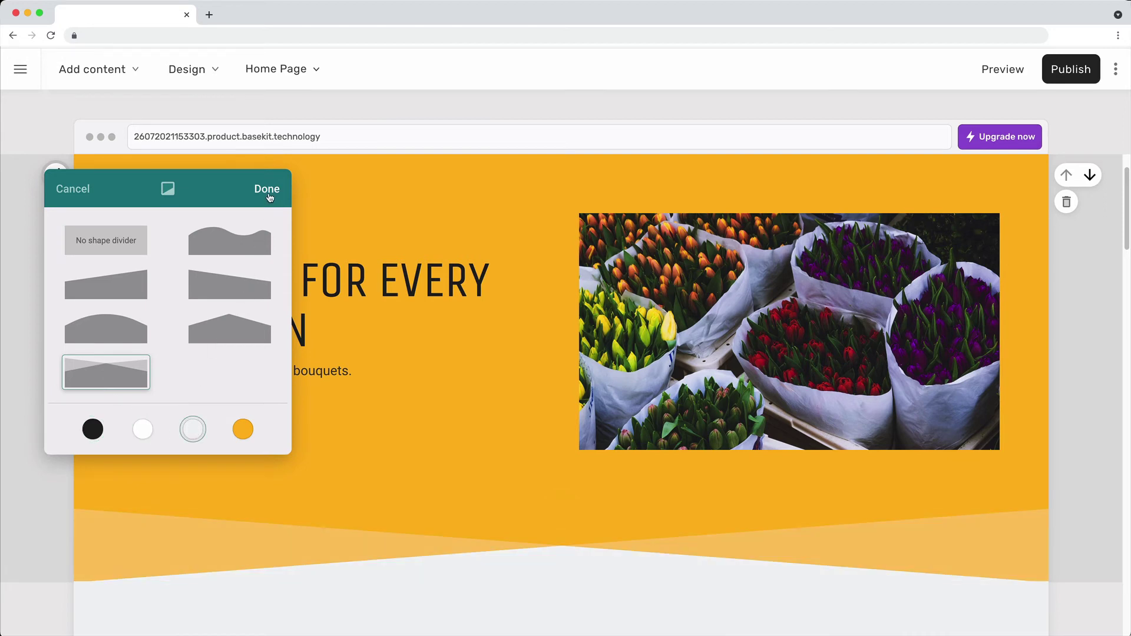
click(267, 190)
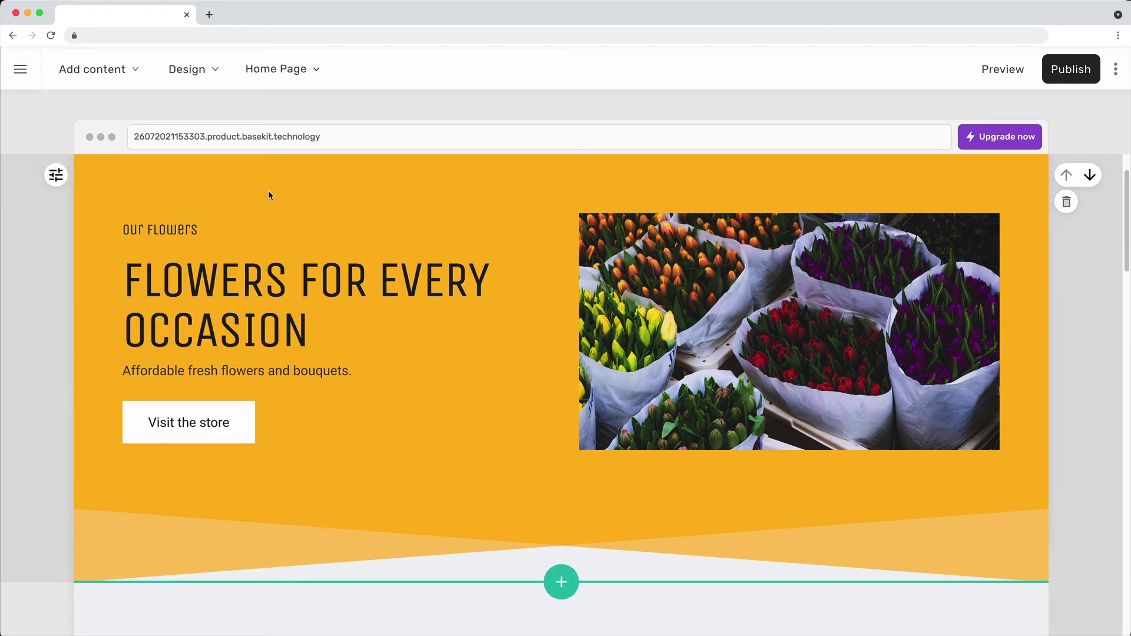
Apply the Fade animation to the "Flowers for every occasion" section and preview the site.
click(59, 174)
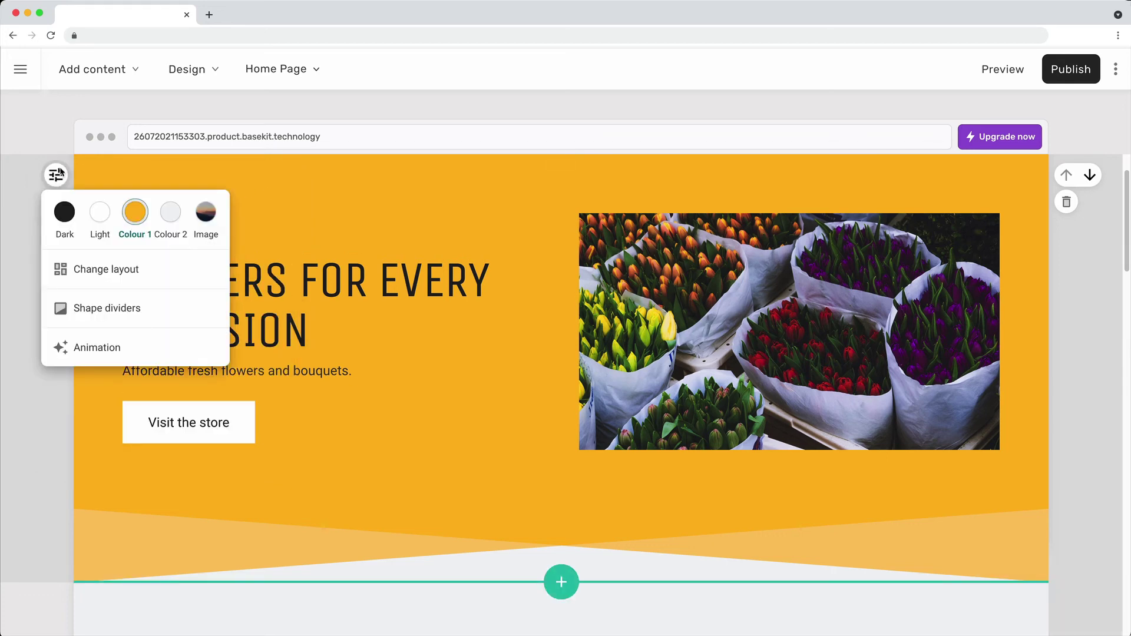
click(86, 342)
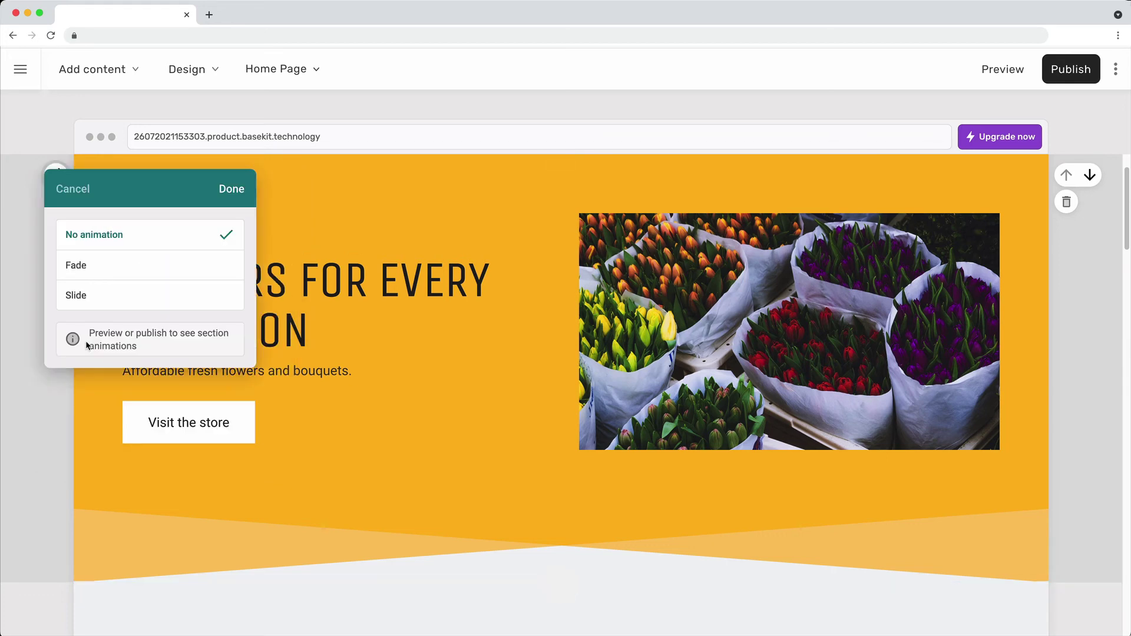
click(87, 270)
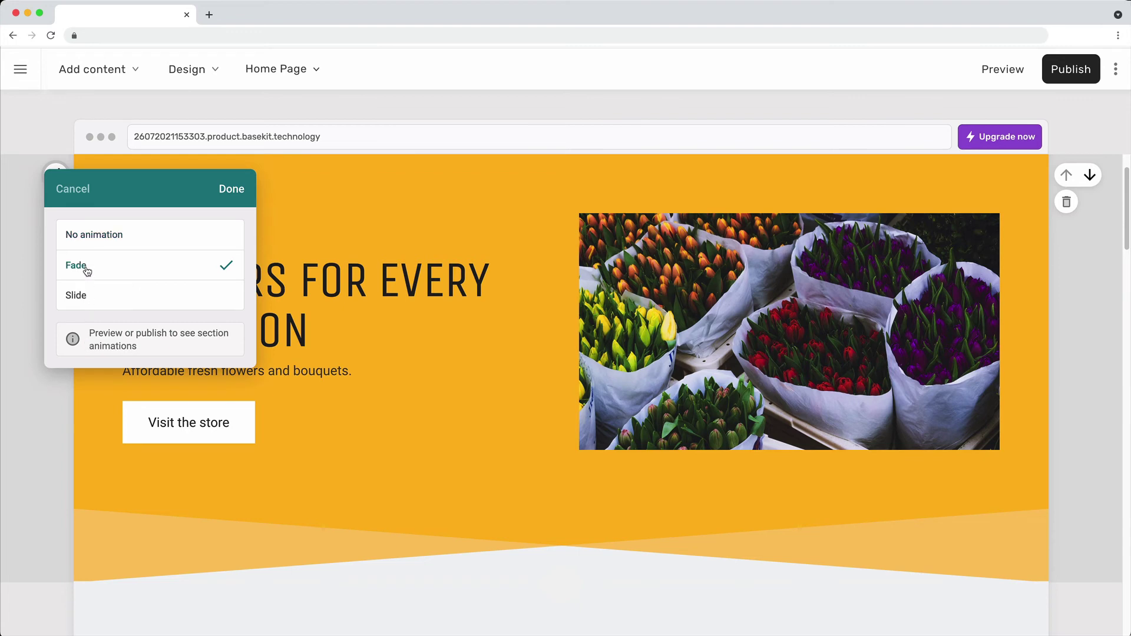
click(230, 189)
click(984, 71)
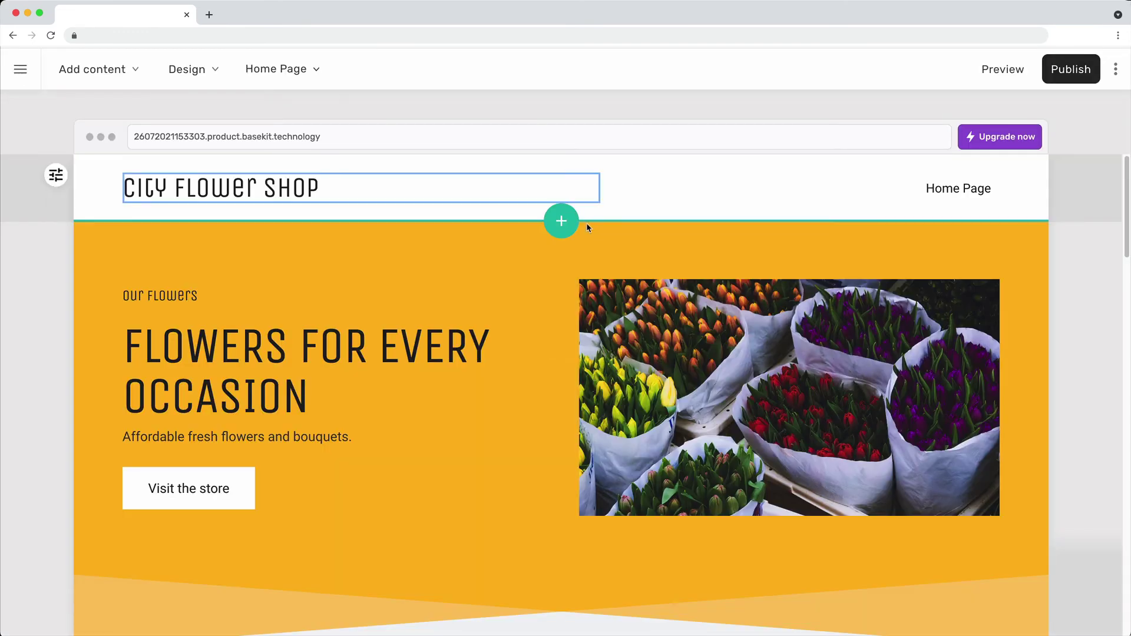
Insert the Hero section with the full-width tulip background image directly below the site header.
click(585, 222)
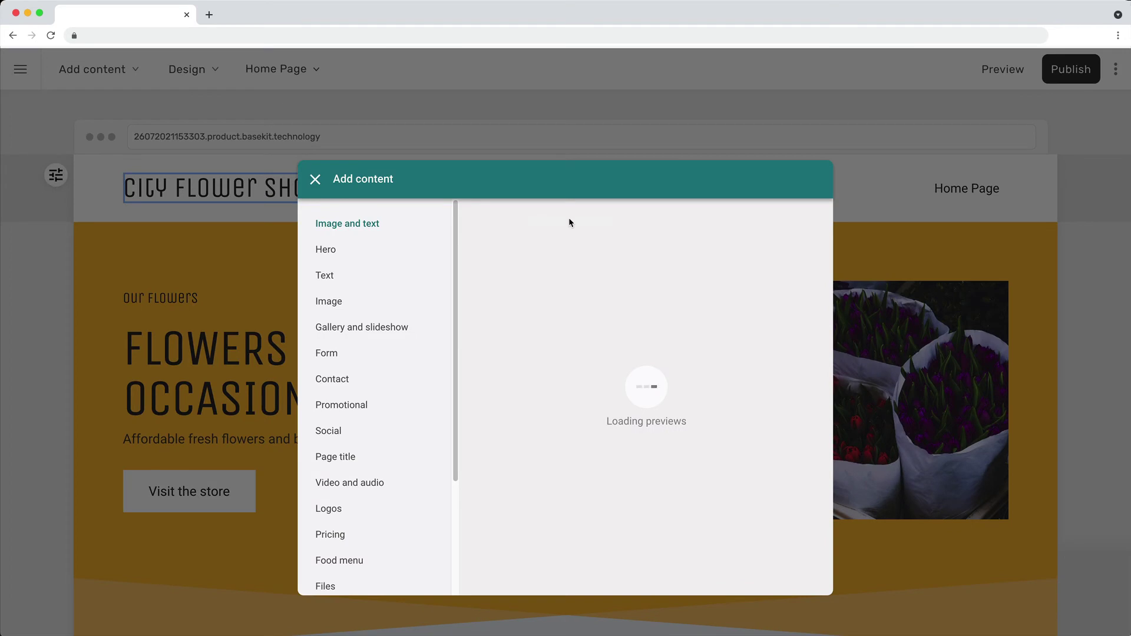
click(323, 250)
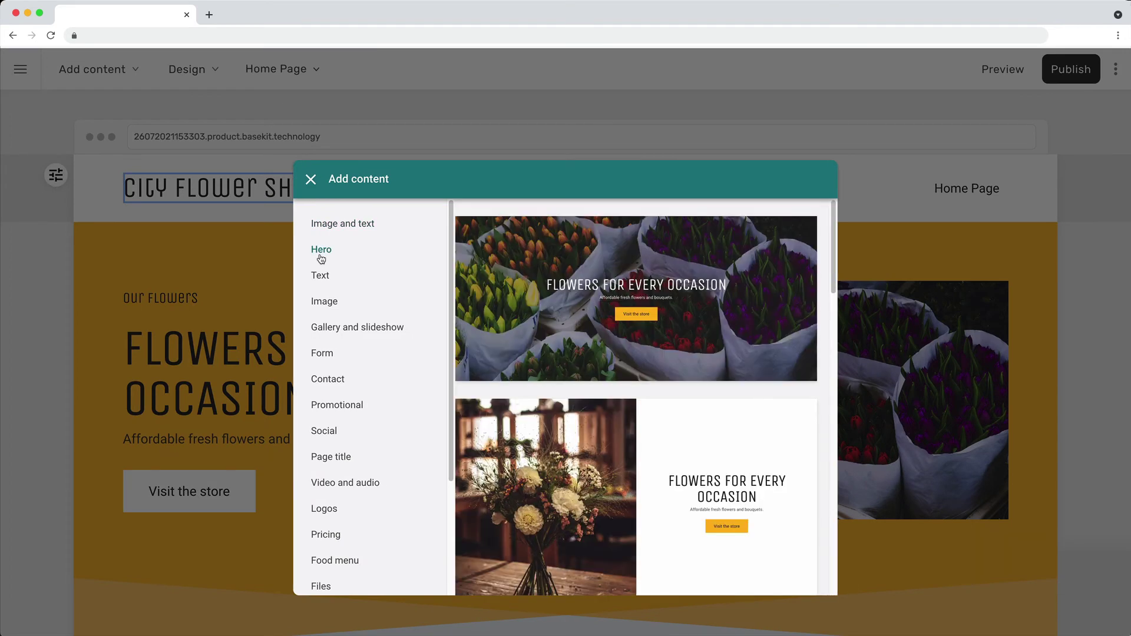
click(511, 337)
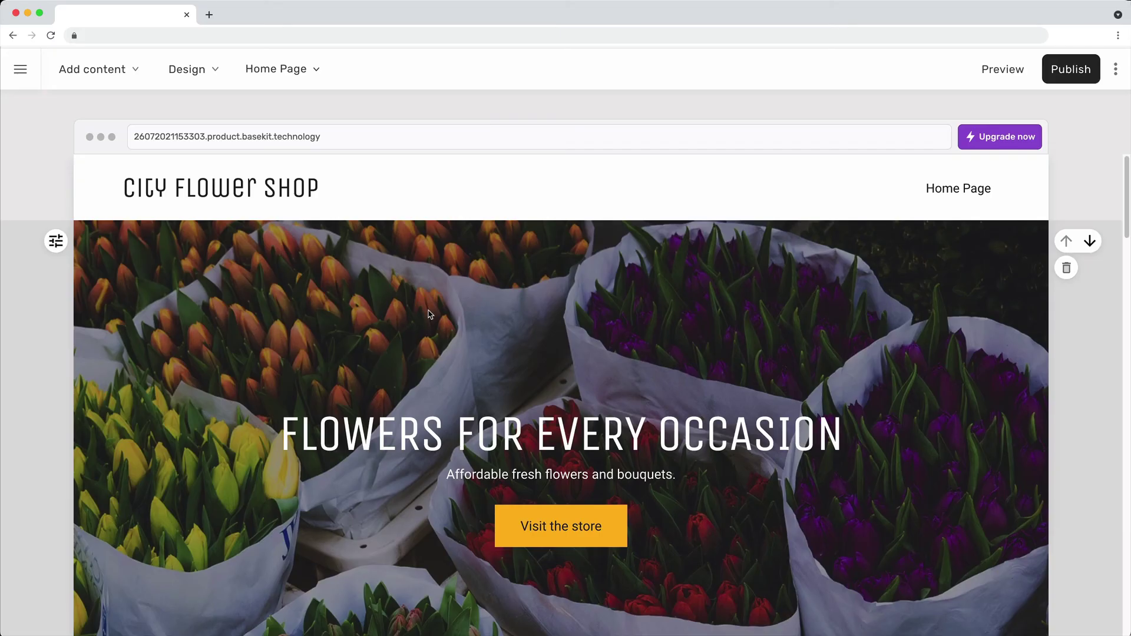
Try an 11% overlay opacity on the hero section's image, raise it to darken the image and save the overlay.
click(57, 242)
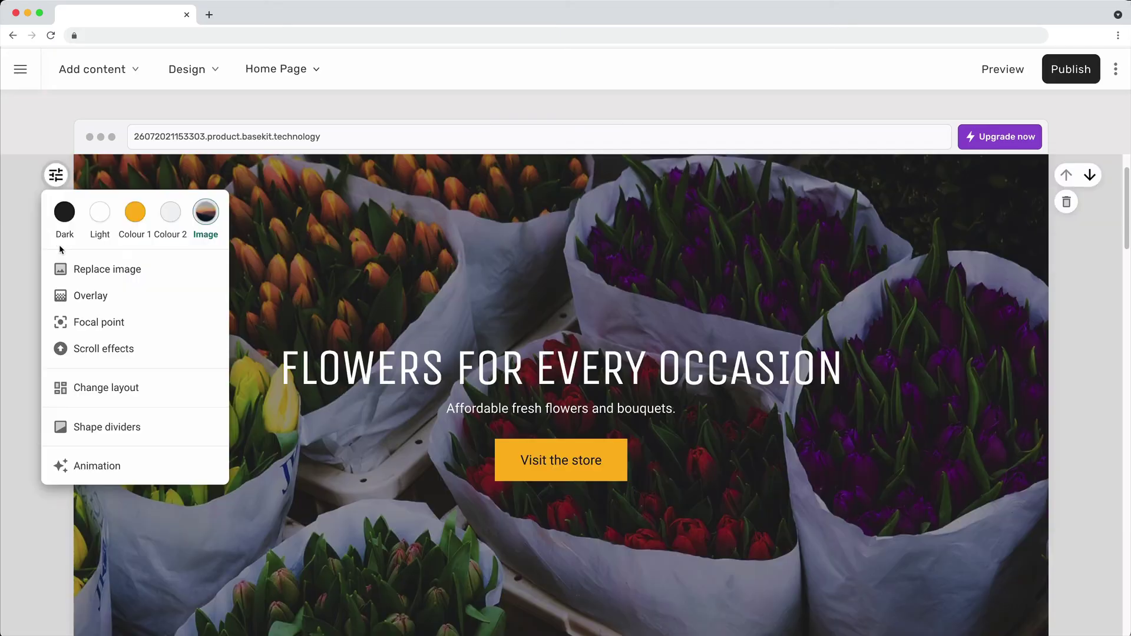
click(76, 294)
click(87, 338)
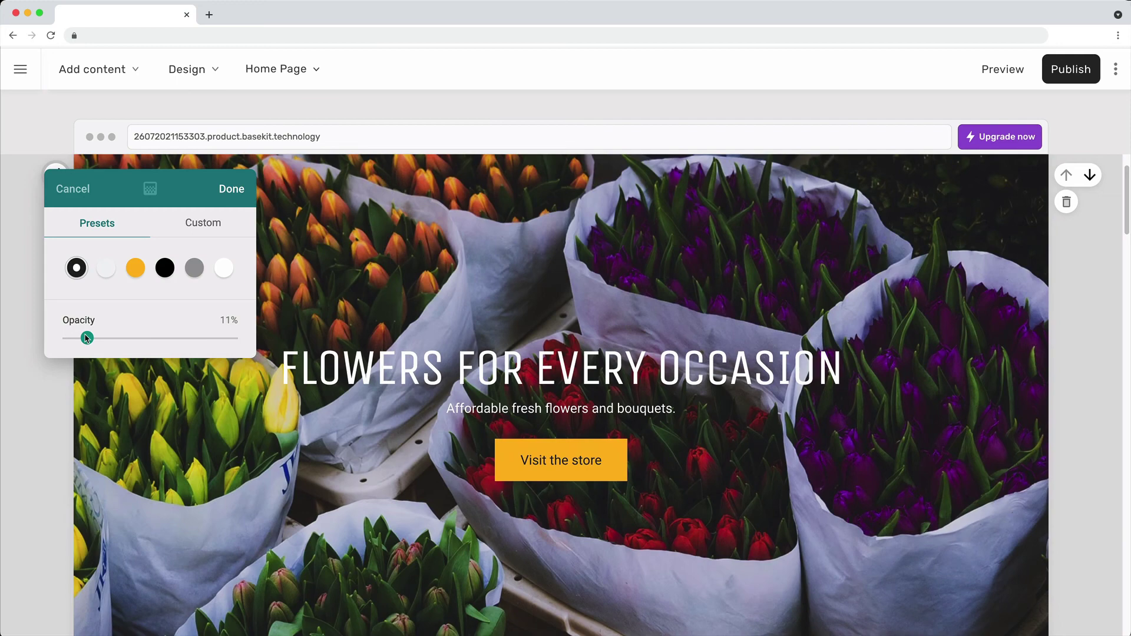
drag(86, 338, 179, 360)
click(232, 190)
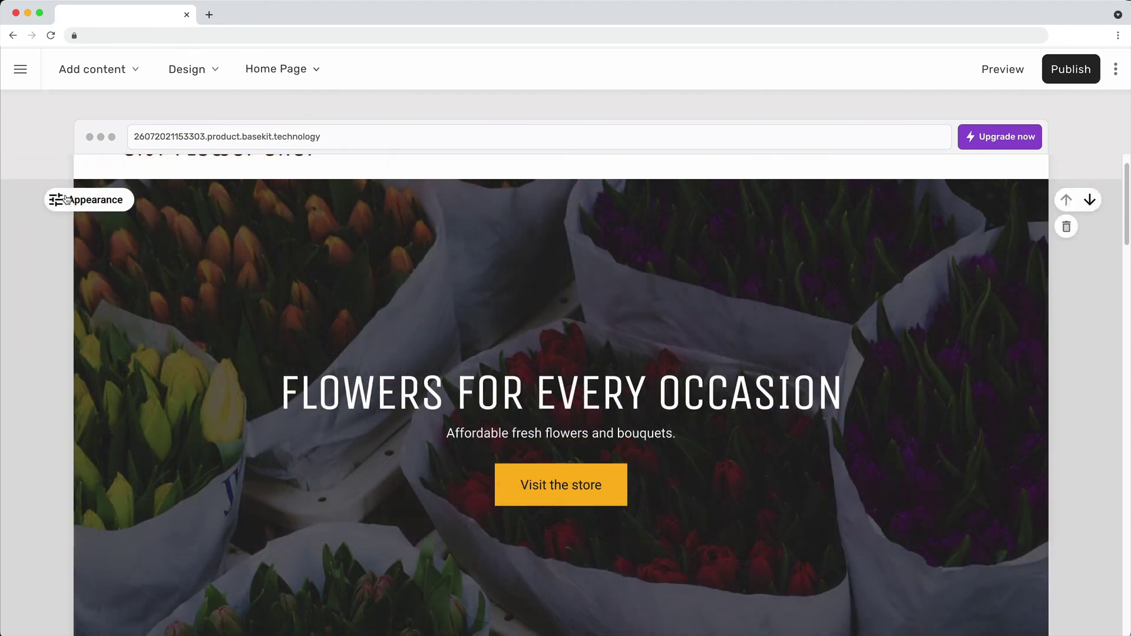
Set the hero background image's scroll effect to Fixed and save it.
click(67, 200)
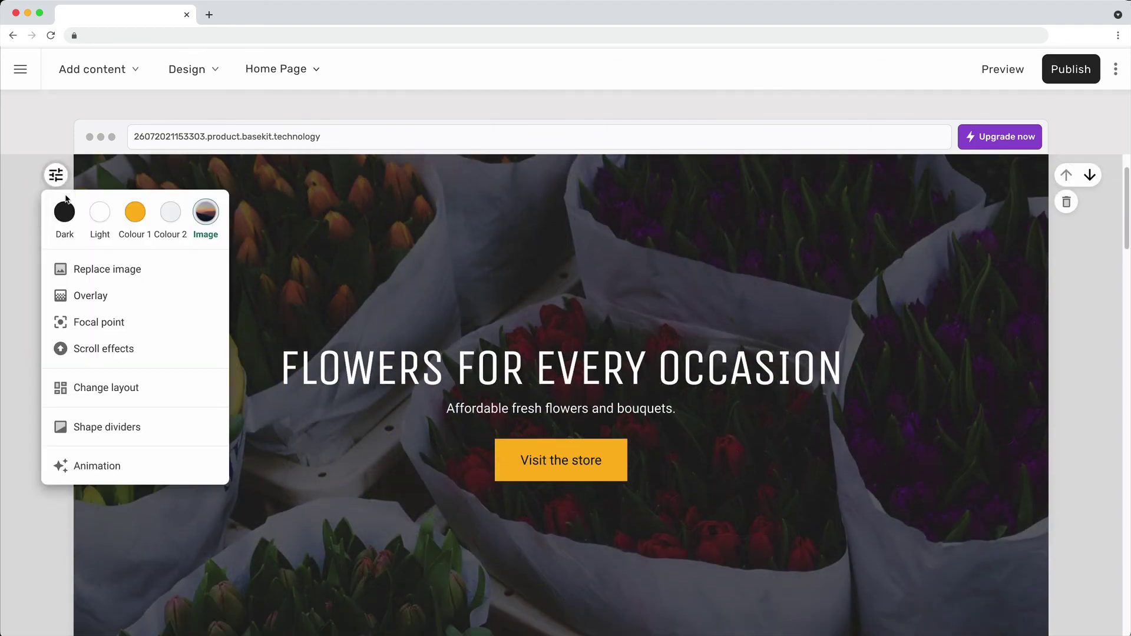
click(130, 348)
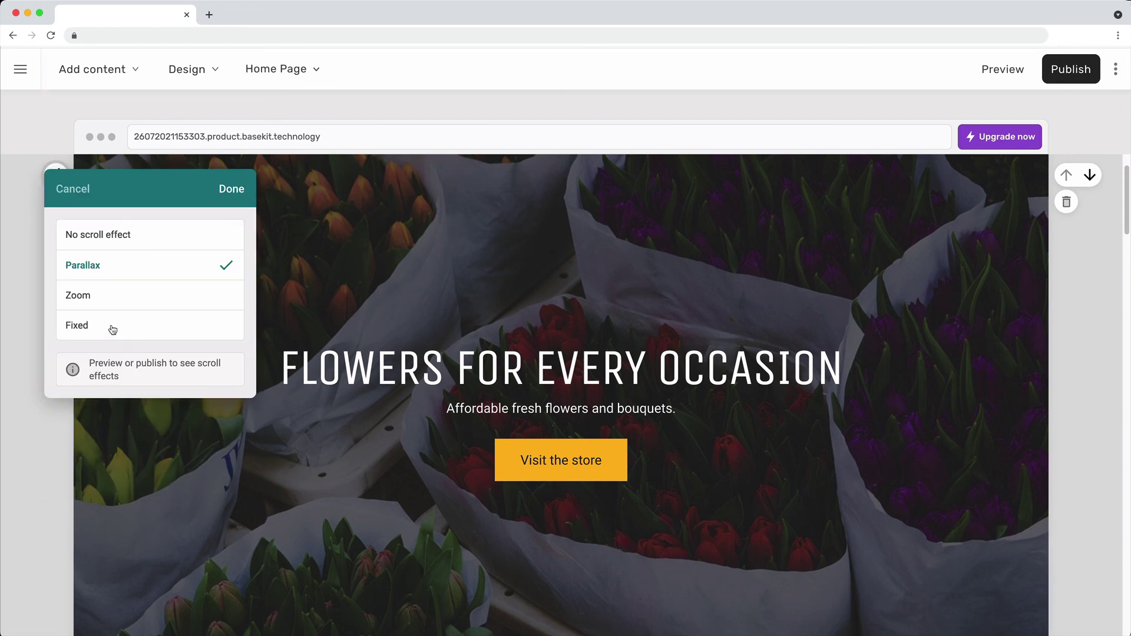
click(113, 330)
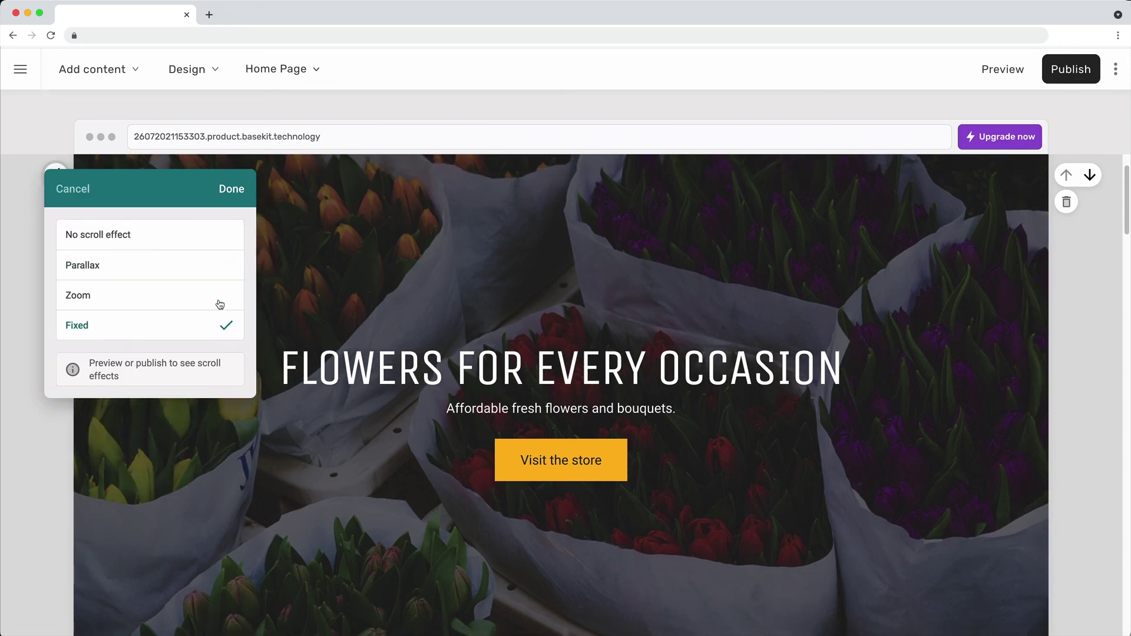
click(249, 203)
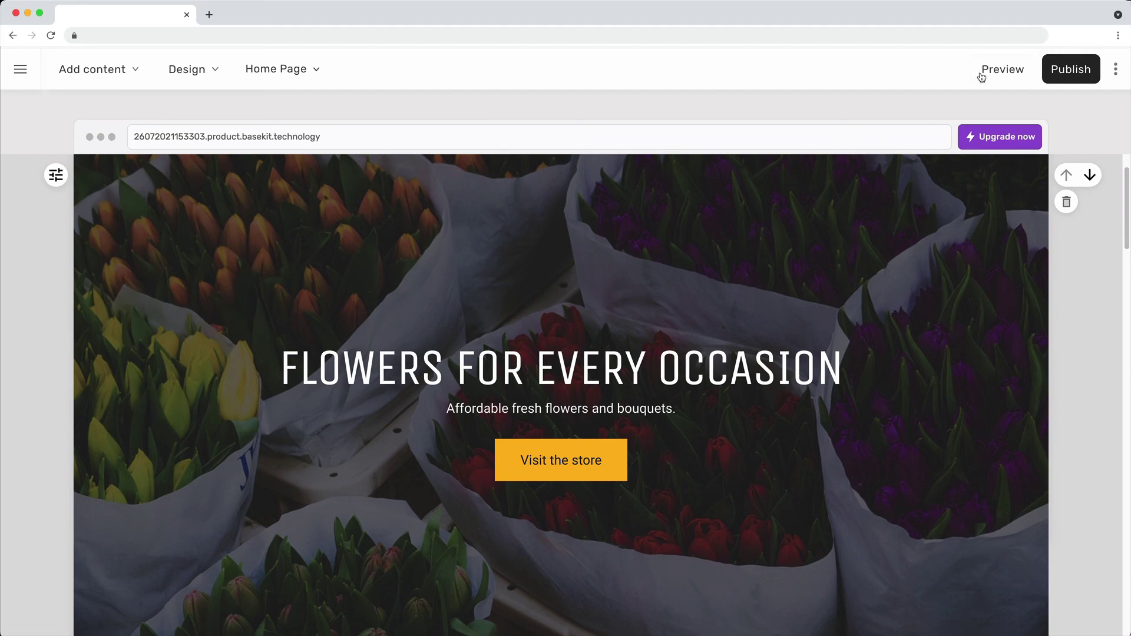